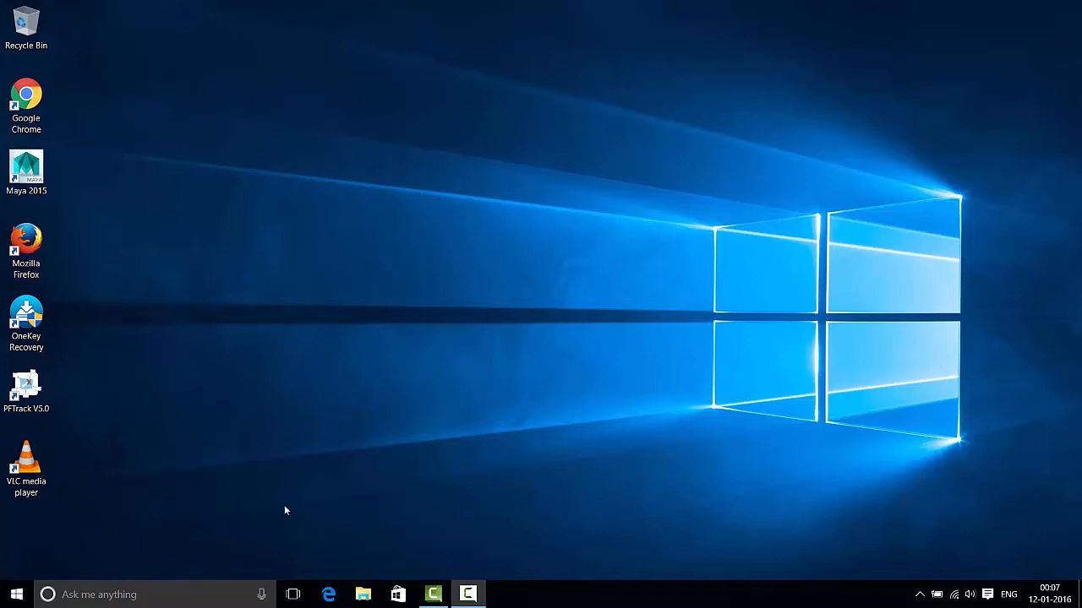
# Search for After Effects and launch Adobe After Effects CS6
pyautogui.click(16, 594)
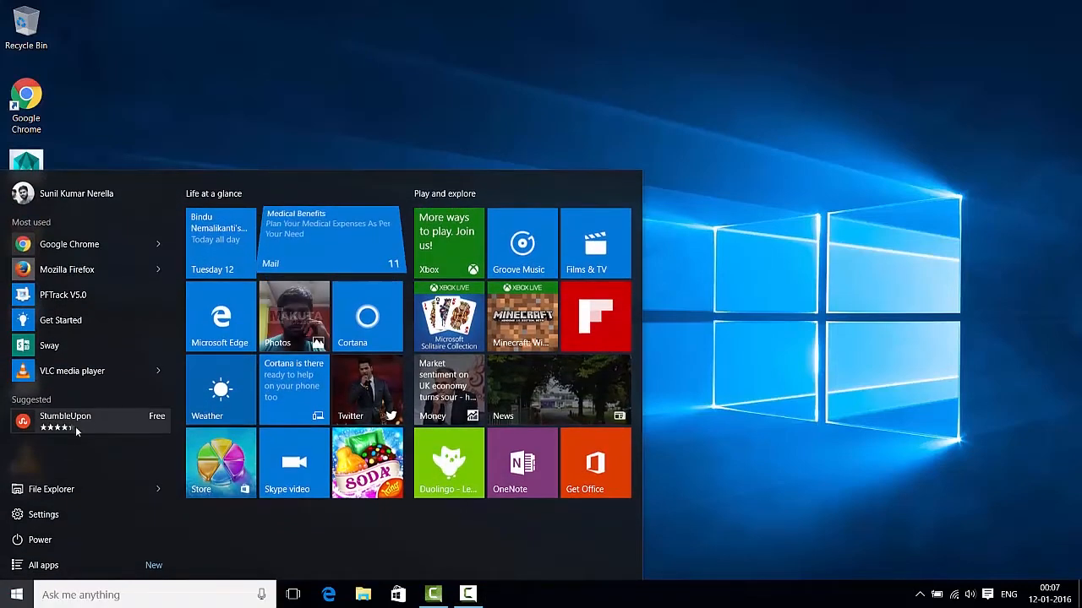
pyautogui.write('aft')
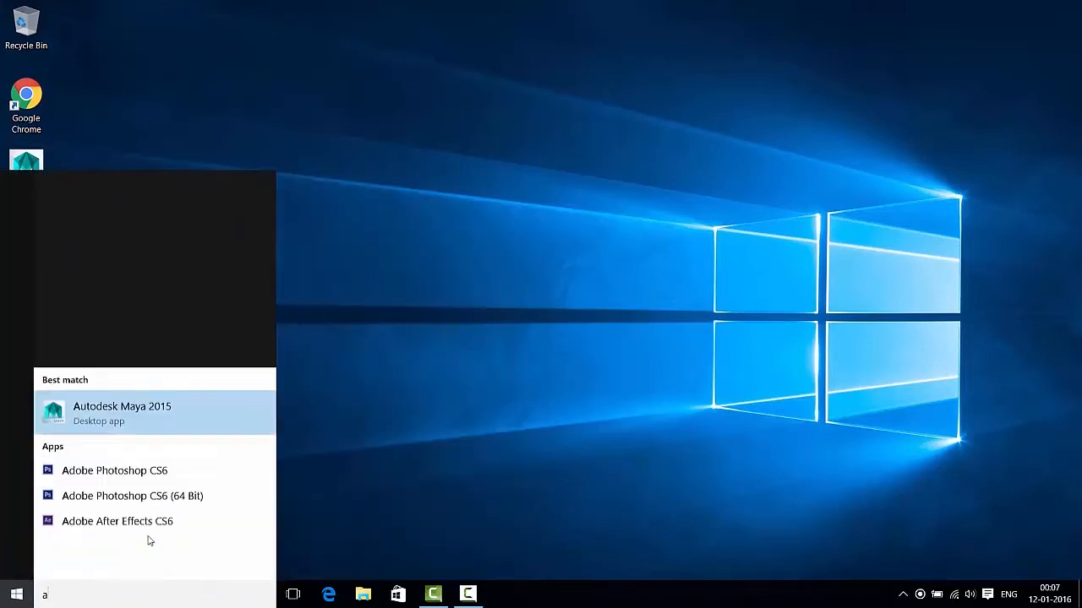
pyautogui.write('er')
pyautogui.click(140, 213)
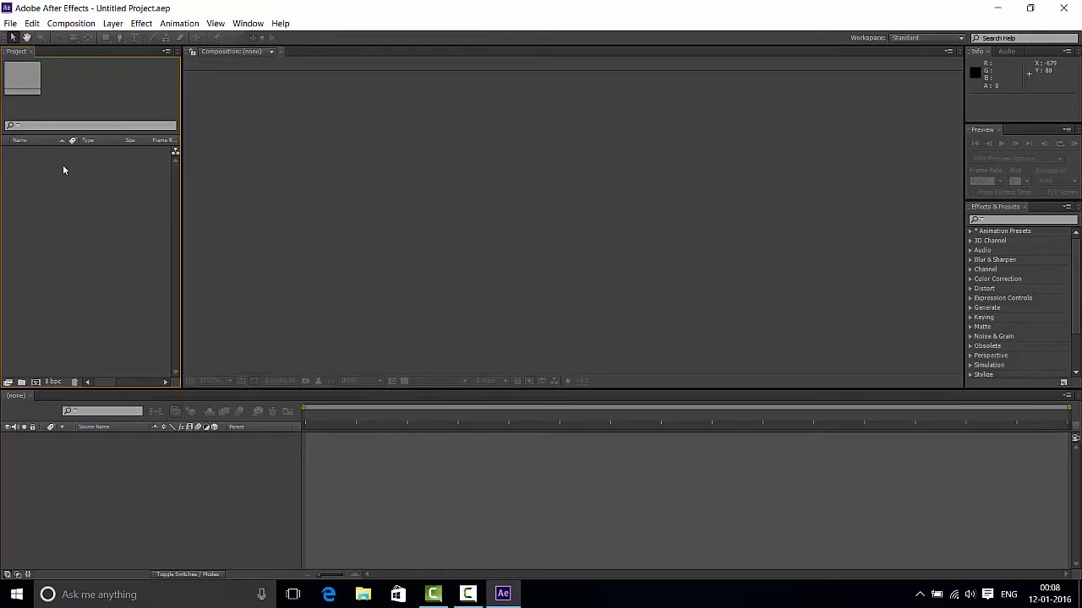
# Create a new composition with the default settings in the untitled project
pyautogui.click(9, 24)
pyautogui.moveTo(38, 39)
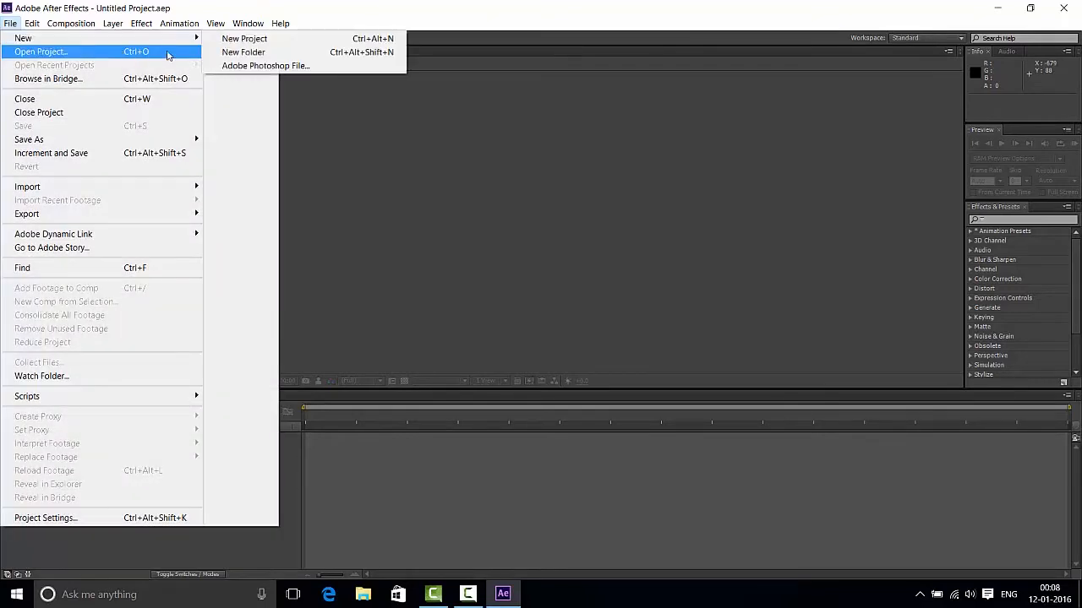
pyautogui.click(413, 194)
pyautogui.hotkey('ctrl', 'n')
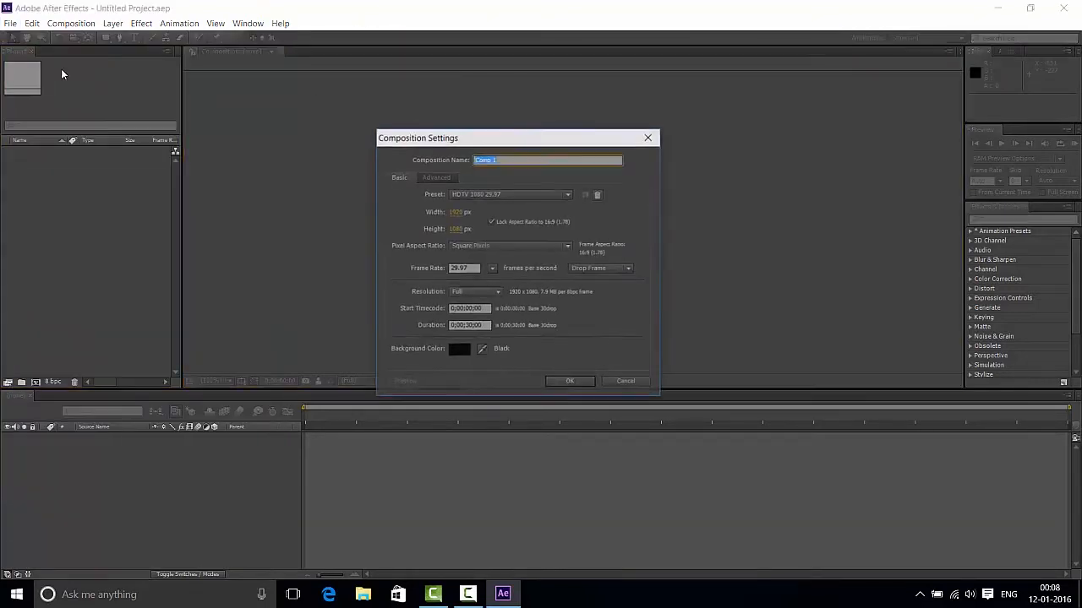
pyautogui.press('Return')
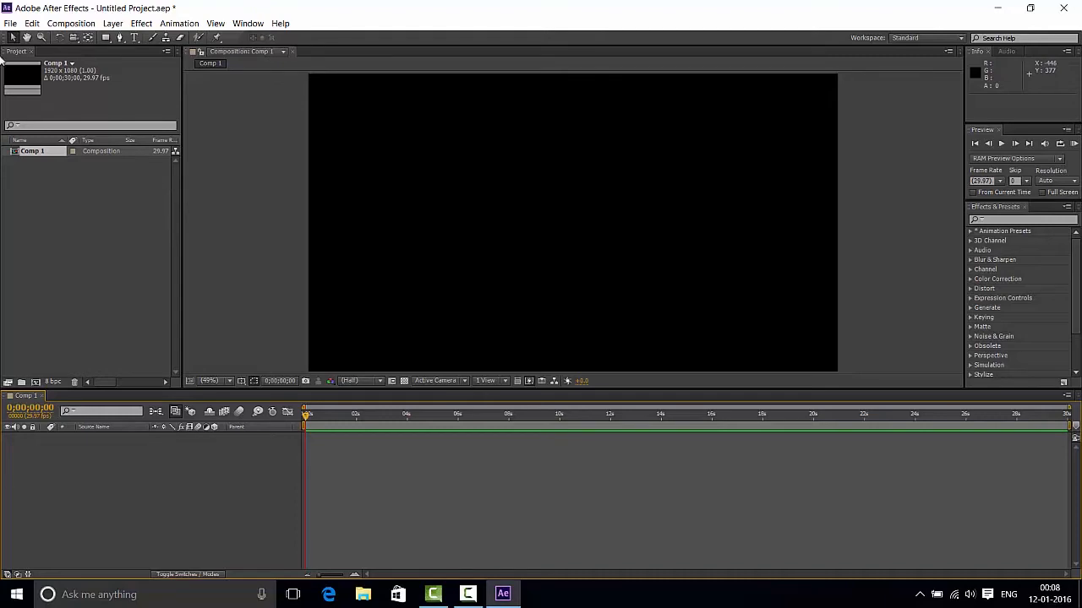
# Start a new project without saving the changes to the untitled one
pyautogui.click(4, 24)
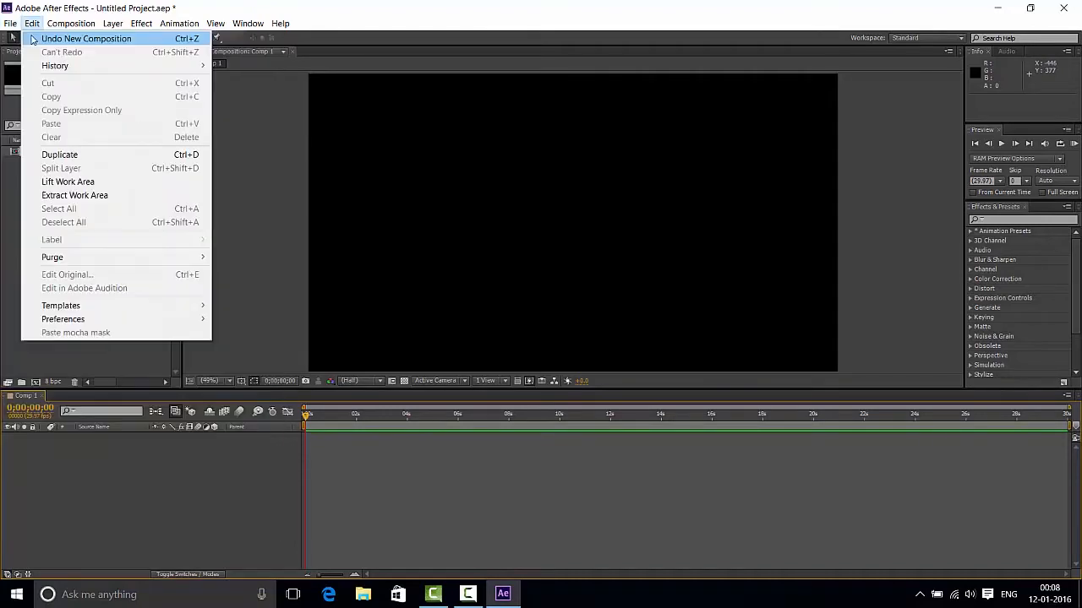
pyautogui.moveTo(96, 39)
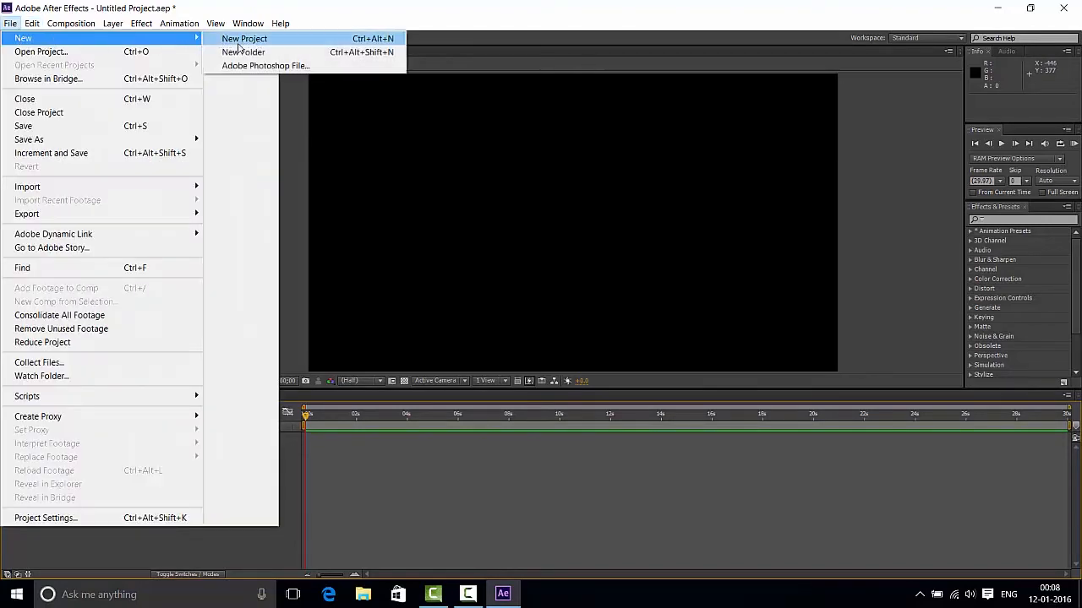
pyautogui.click(262, 39)
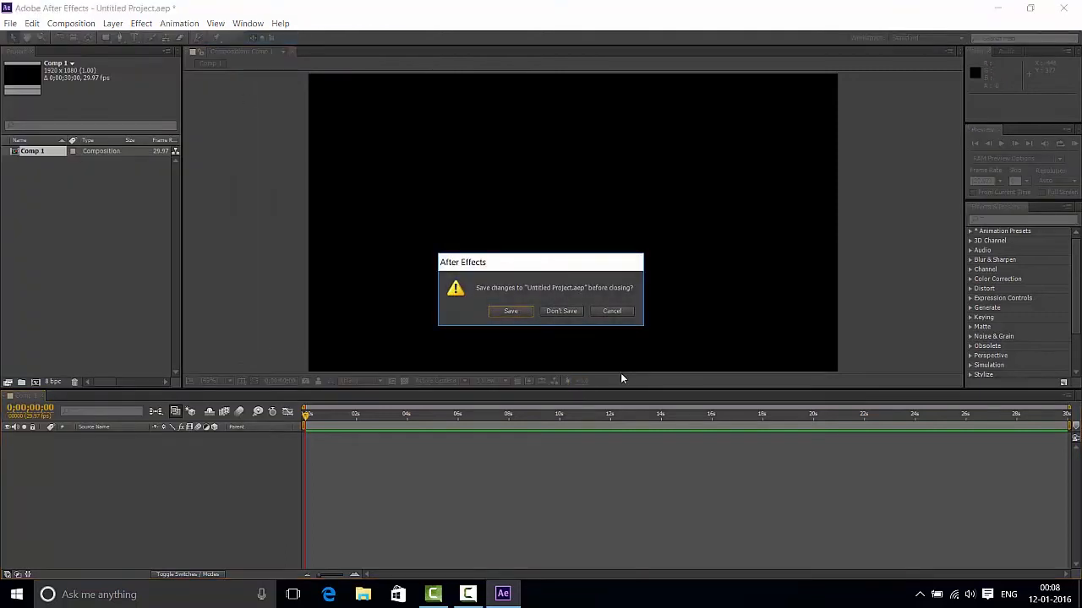
pyautogui.click(561, 311)
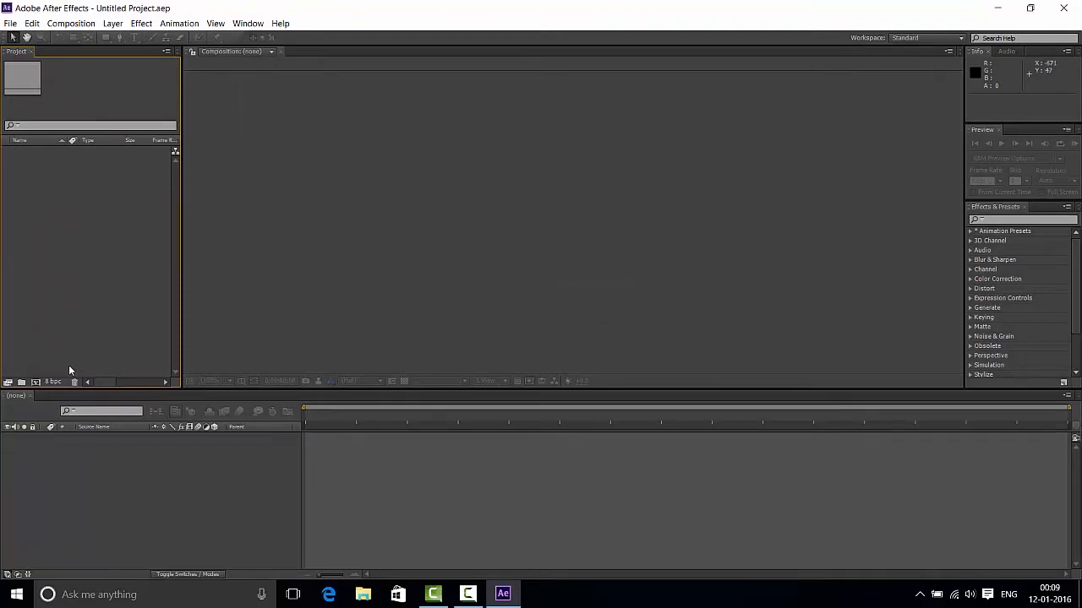
# Begin a new composition named Circle and choose the HDTV 1080 29.97 preset
pyautogui.click(35, 382)
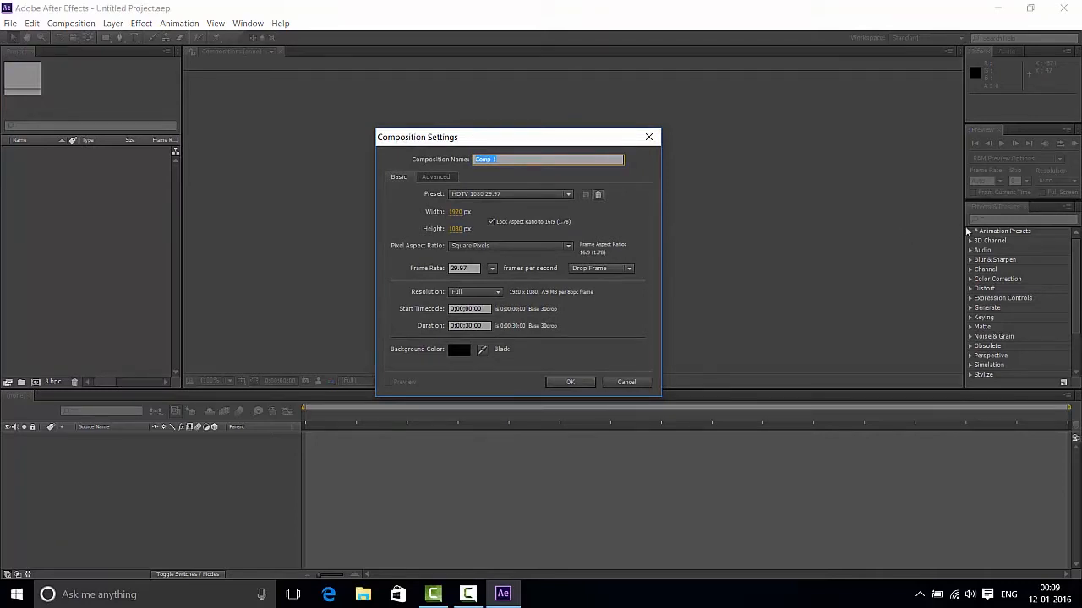
pyautogui.write('Circle')
pyautogui.click(532, 197)
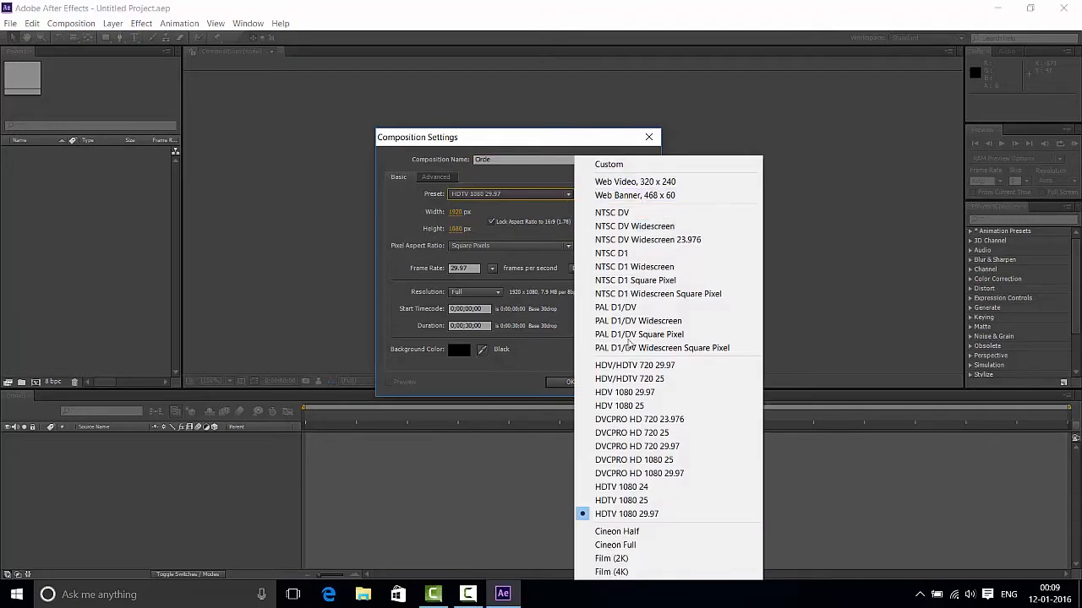
pyautogui.click(609, 164)
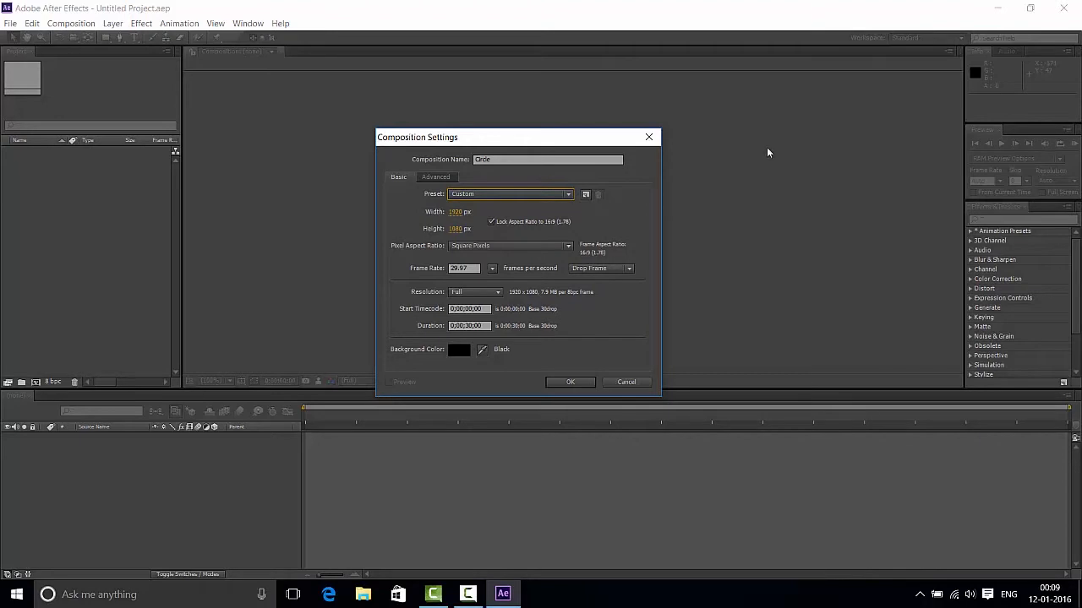
pyautogui.moveTo(557, 144); pyautogui.dragTo(648, 100)
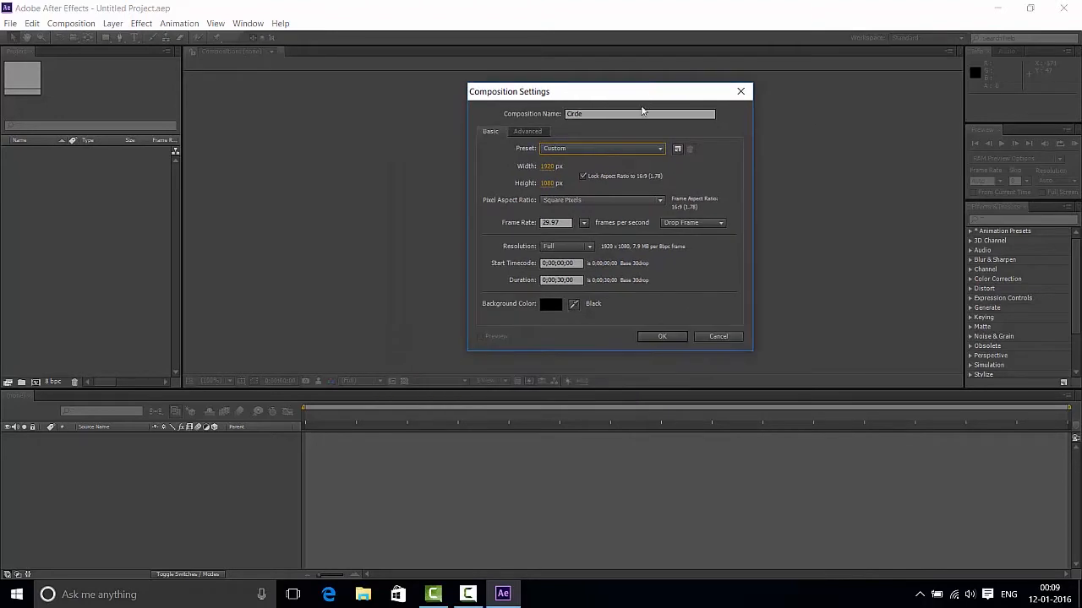
pyautogui.click(572, 147)
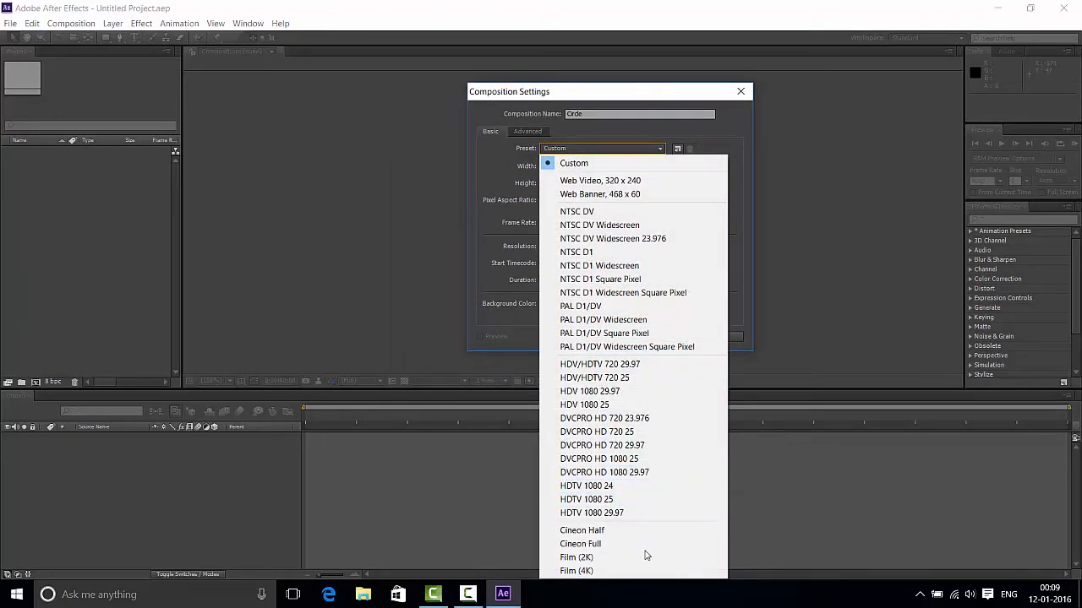
pyautogui.click(619, 513)
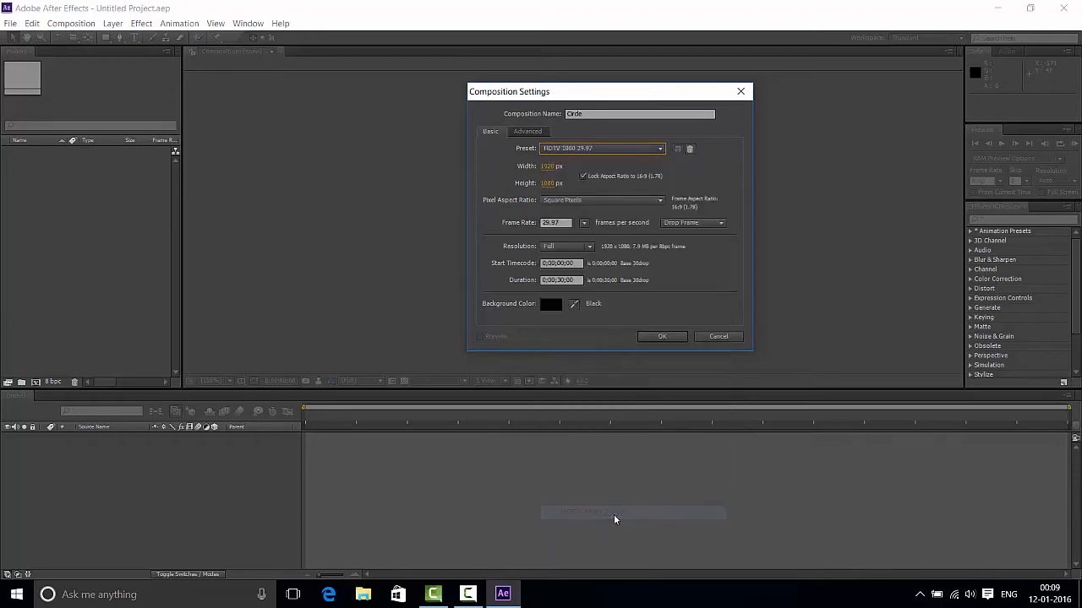
# Try a frame rate of 60, and restore the HDTV 1080 29.97 preset
pyautogui.click(563, 222)
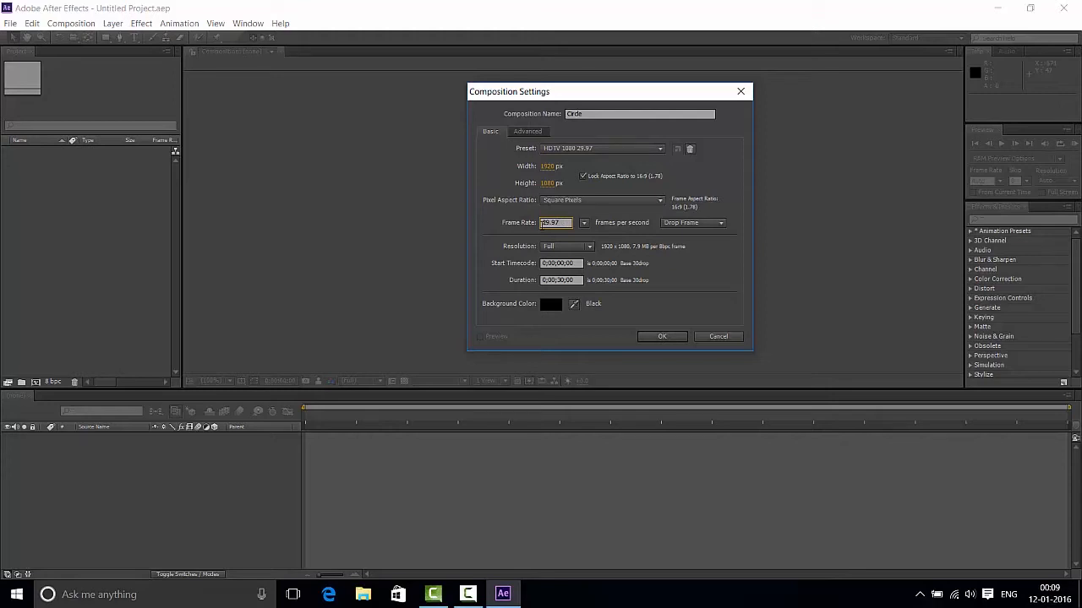
pyautogui.moveTo(562, 223); pyautogui.dragTo(527, 223)
pyautogui.write('60')
pyautogui.click(600, 149)
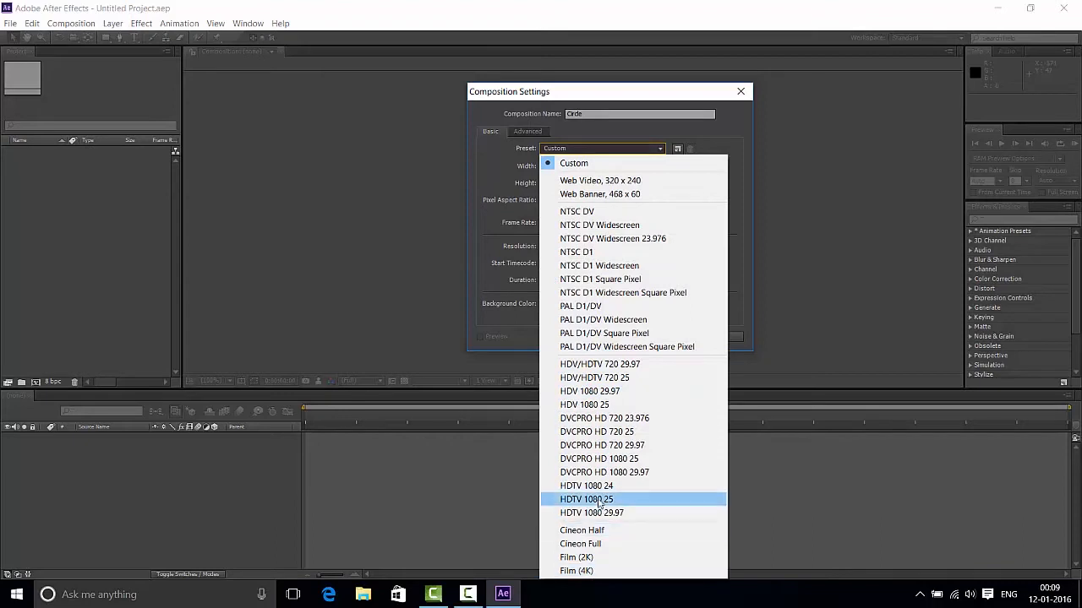
pyautogui.click(591, 513)
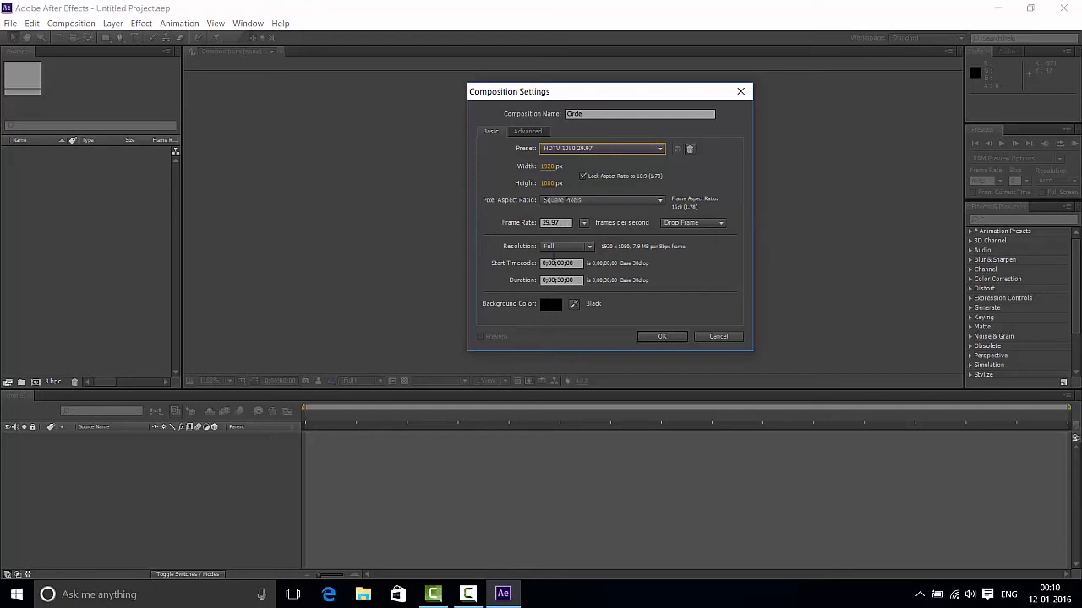
# Choose Full resolution for the Circle composition and review its start timecode and duration
pyautogui.click(582, 249)
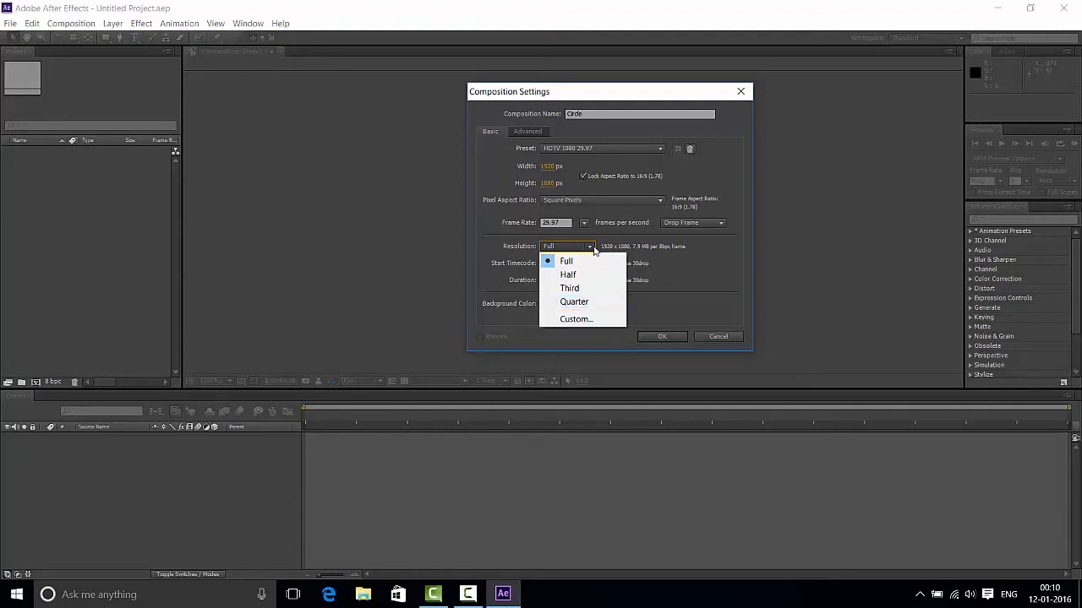
pyautogui.click(592, 259)
pyautogui.click(578, 263)
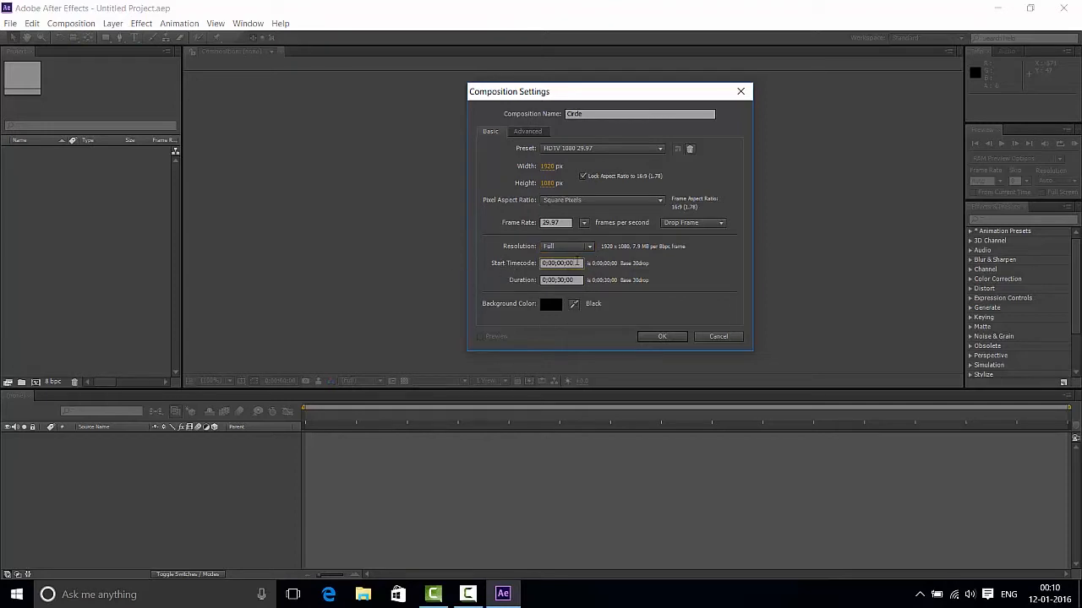
pyautogui.moveTo(578, 263); pyautogui.dragTo(533, 269)
pyautogui.moveTo(579, 280); pyautogui.dragTo(531, 284)
# Confirm black (000000) as the composition's background color
pyautogui.click(549, 304)
pyautogui.moveTo(457, 253); pyautogui.dragTo(405, 216)
pyautogui.moveTo(426, 306); pyautogui.dragTo(387, 417)
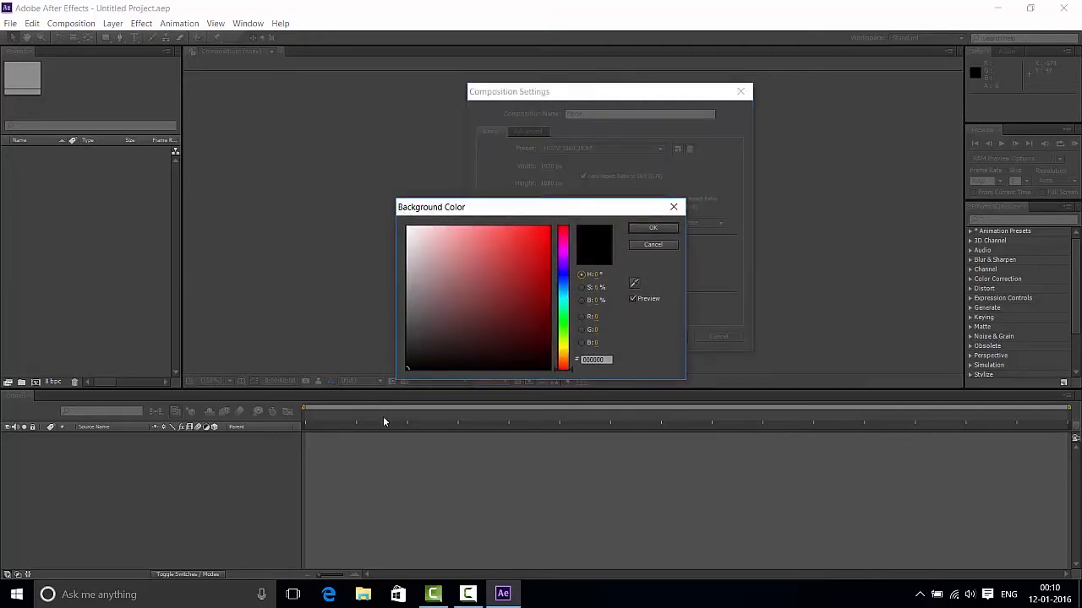
pyautogui.click(645, 228)
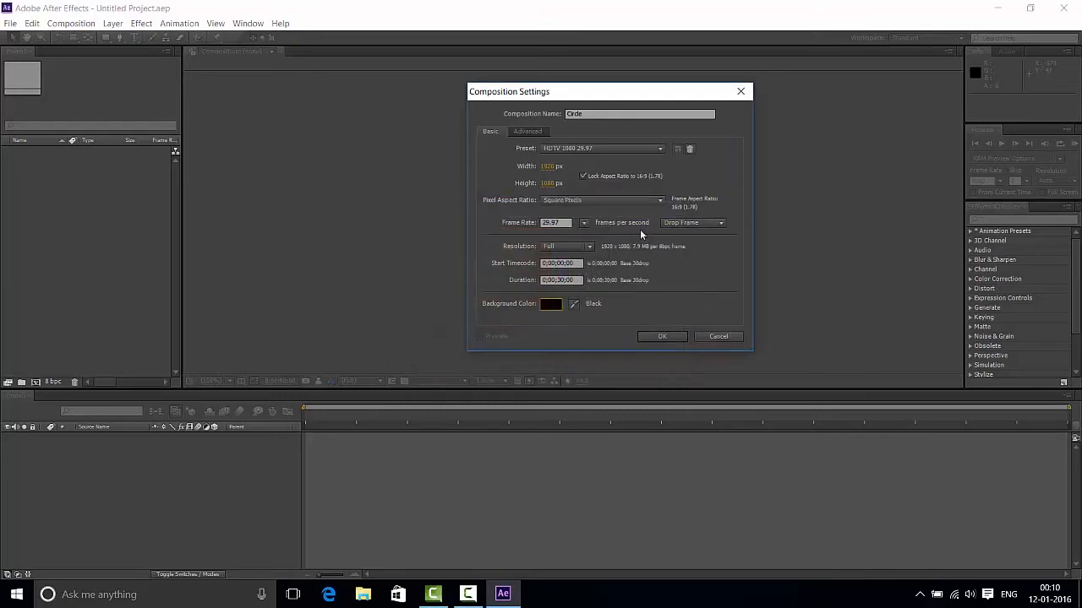
# Review the advanced composition settings, and create the Circle composition
pyautogui.click(534, 131)
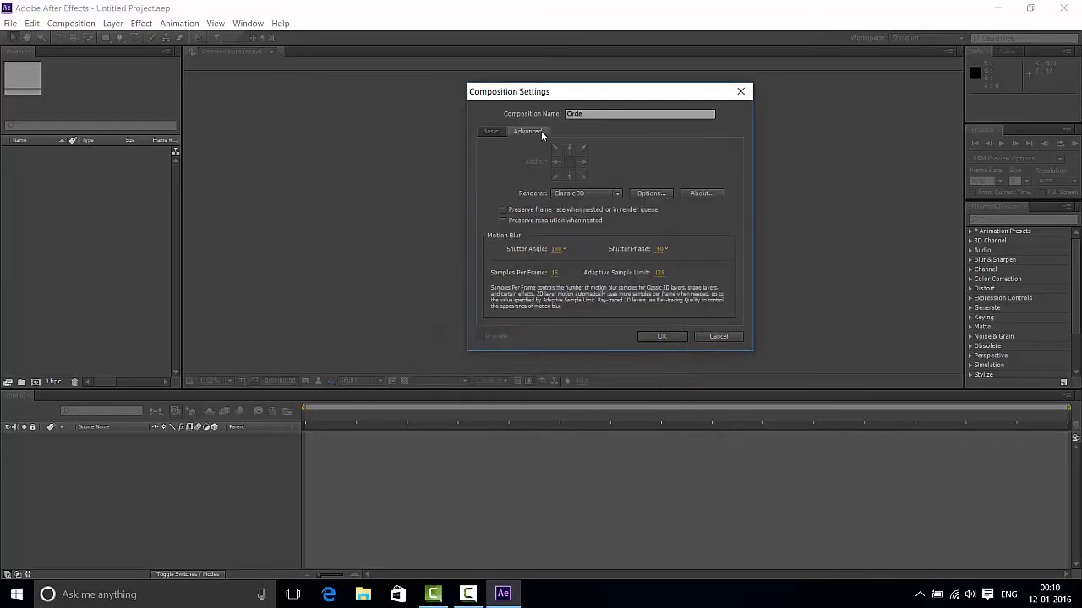
pyautogui.click(492, 133)
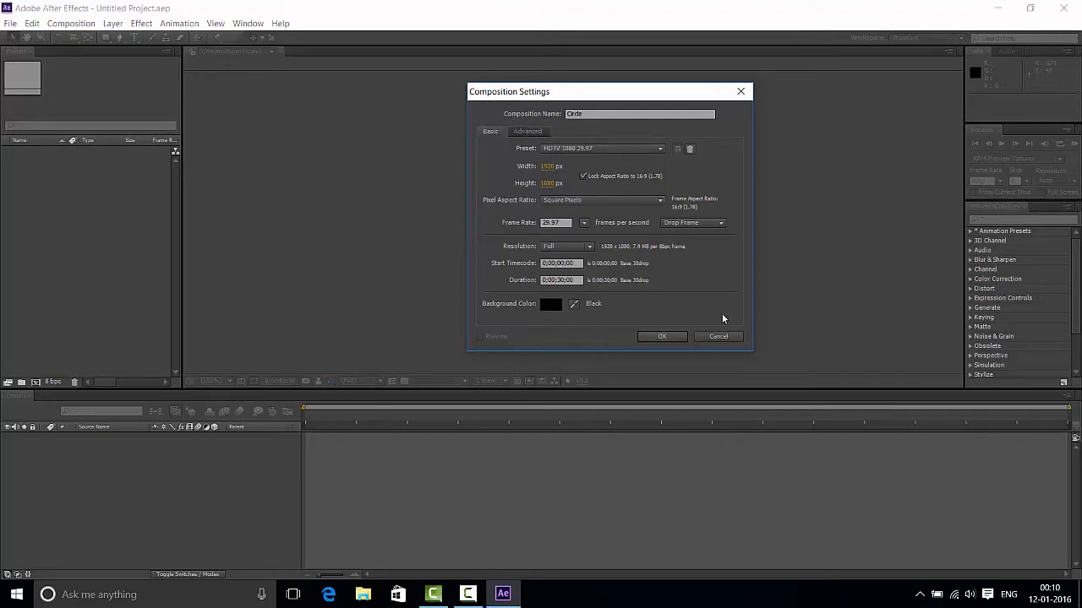
pyautogui.click(664, 336)
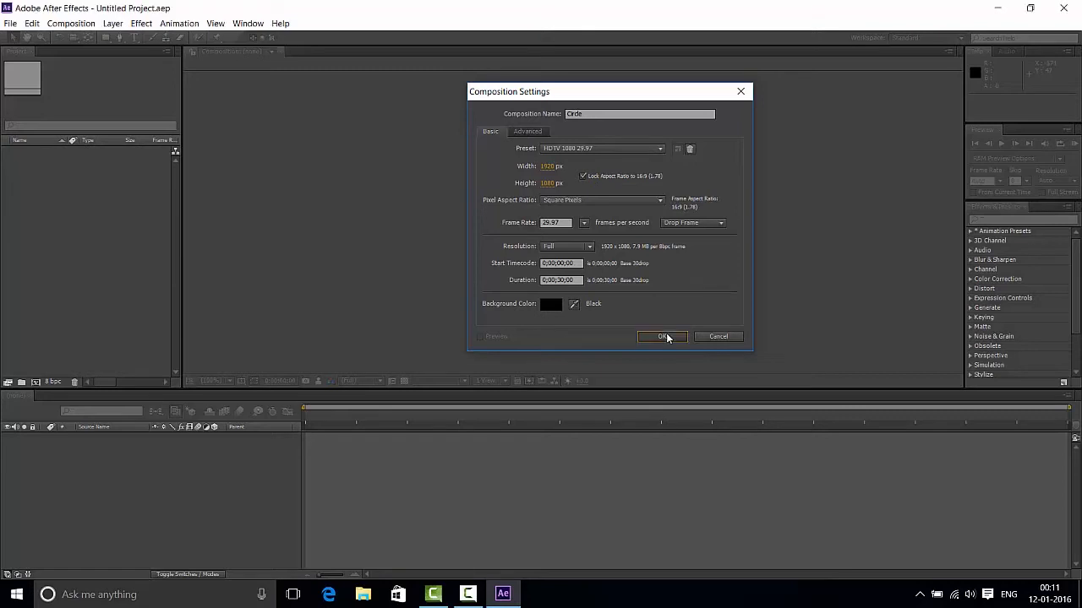
# Select the Circle composition among the project items and open it in the timeline
pyautogui.click(77, 218)
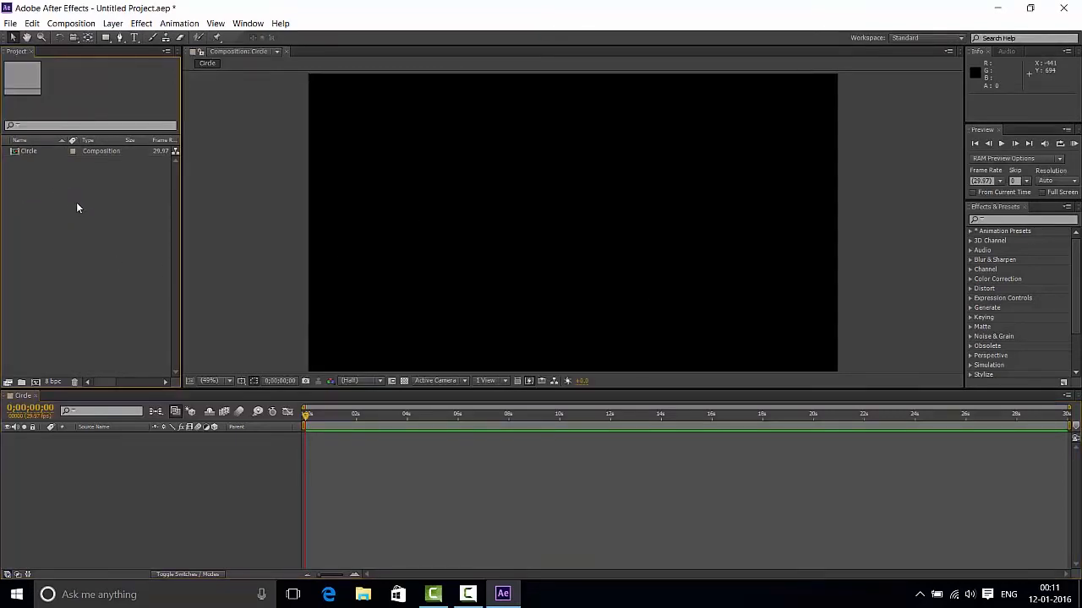
pyautogui.click(28, 154)
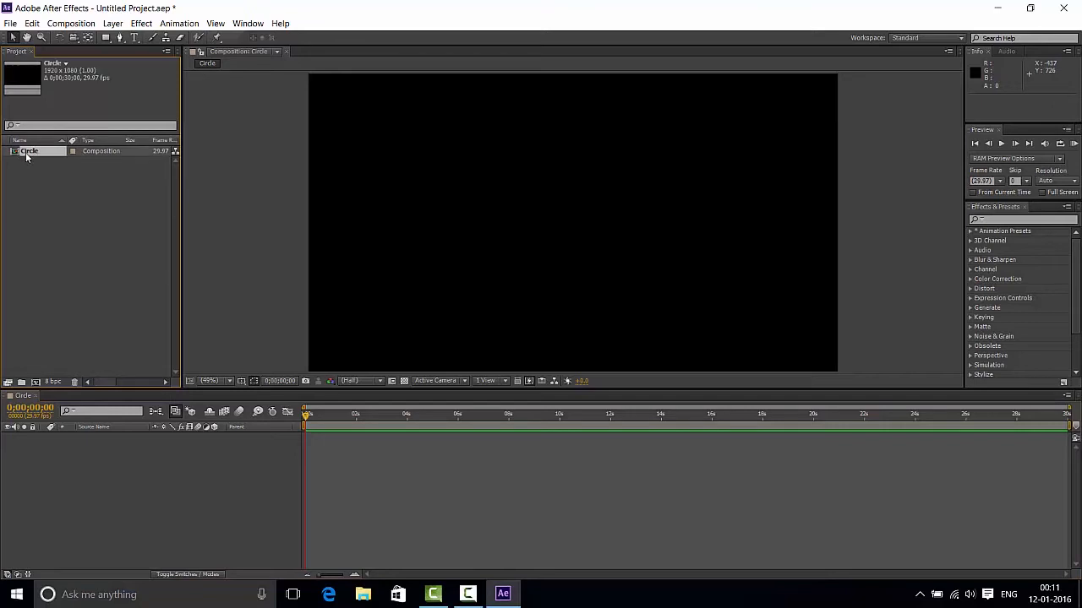
pyautogui.click(182, 483)
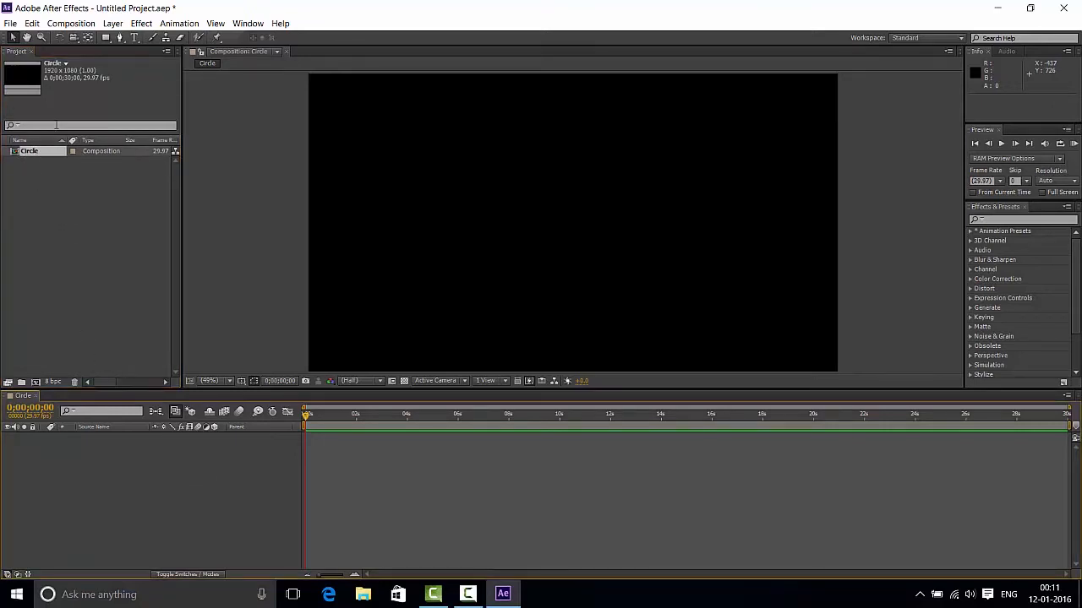
pyautogui.doubleClick(26, 153)
# Examine the types of new layers that can be added to the Circle composition
pyautogui.rightClick(101, 483)
pyautogui.click(79, 486)
pyautogui.click(94, 262)
pyautogui.rightClick(84, 481)
pyautogui.click(63, 505)
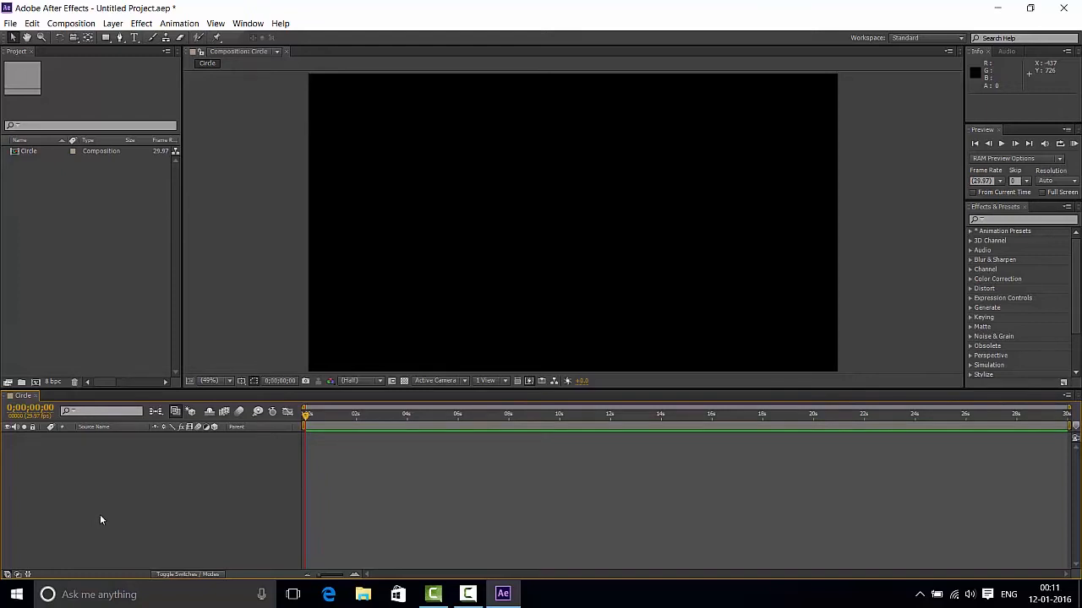
pyautogui.rightClick(99, 514)
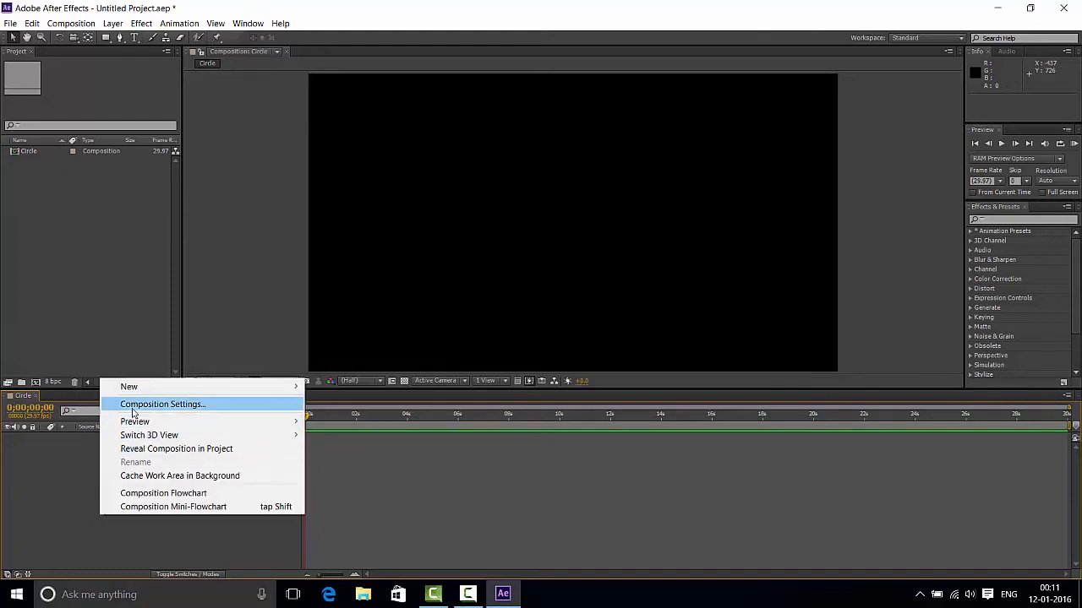
pyautogui.moveTo(222, 388)
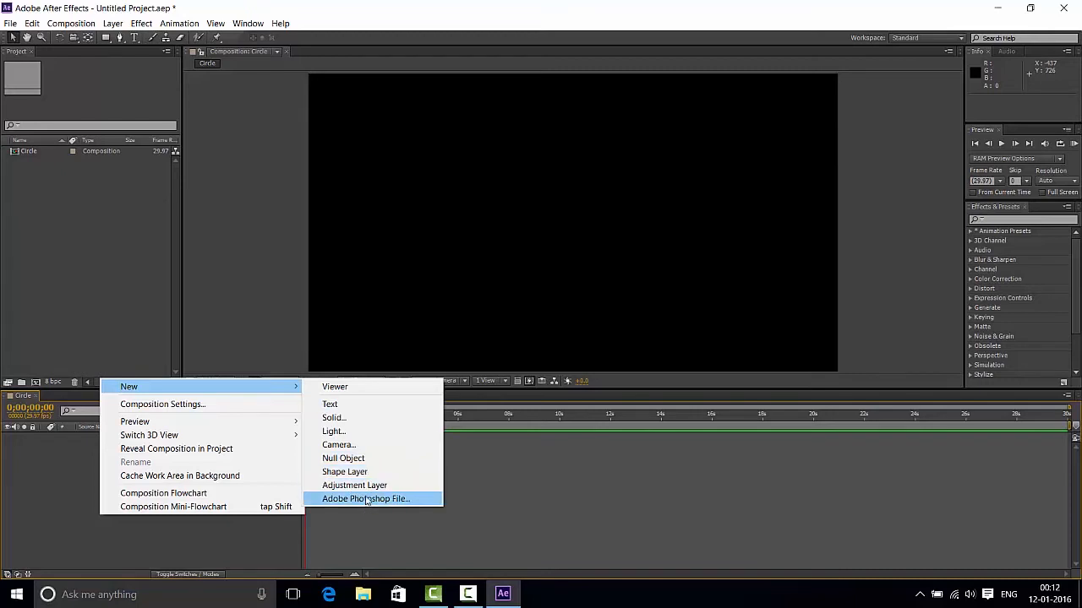
pyautogui.click(53, 499)
# Start a new solid layer in the Circle composition and review its name and size settings
pyautogui.rightClick(57, 488)
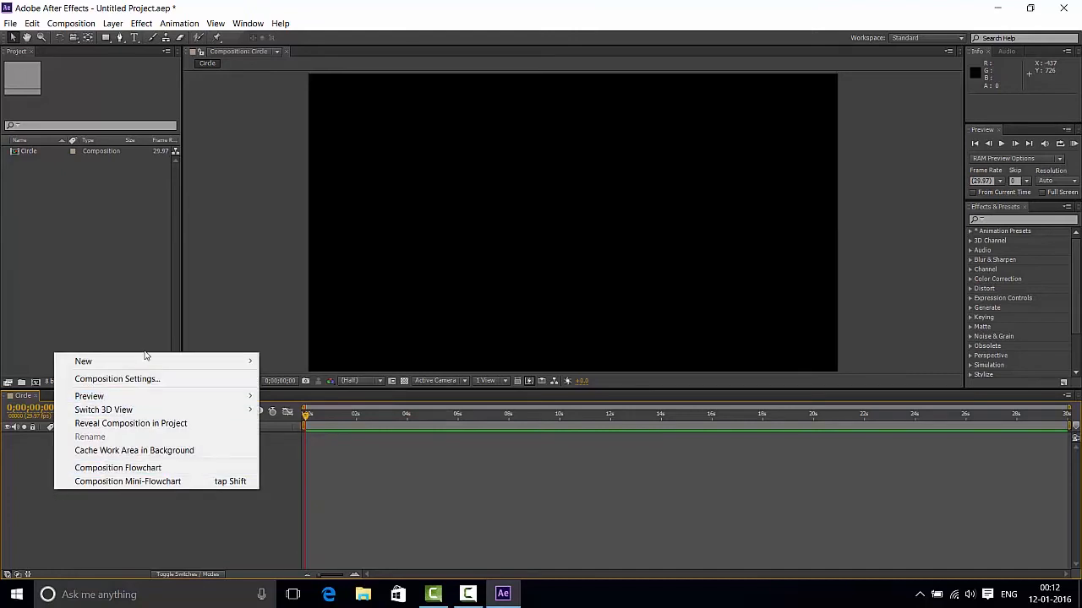
pyautogui.click(151, 372)
pyautogui.rightClick(115, 464)
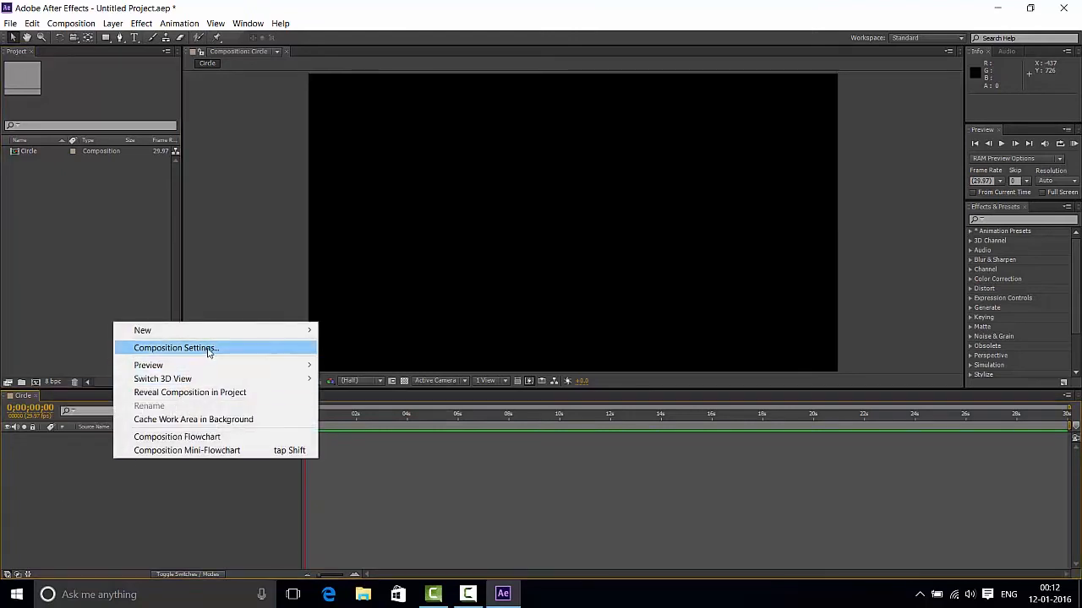
pyautogui.moveTo(275, 331)
pyautogui.click(360, 362)
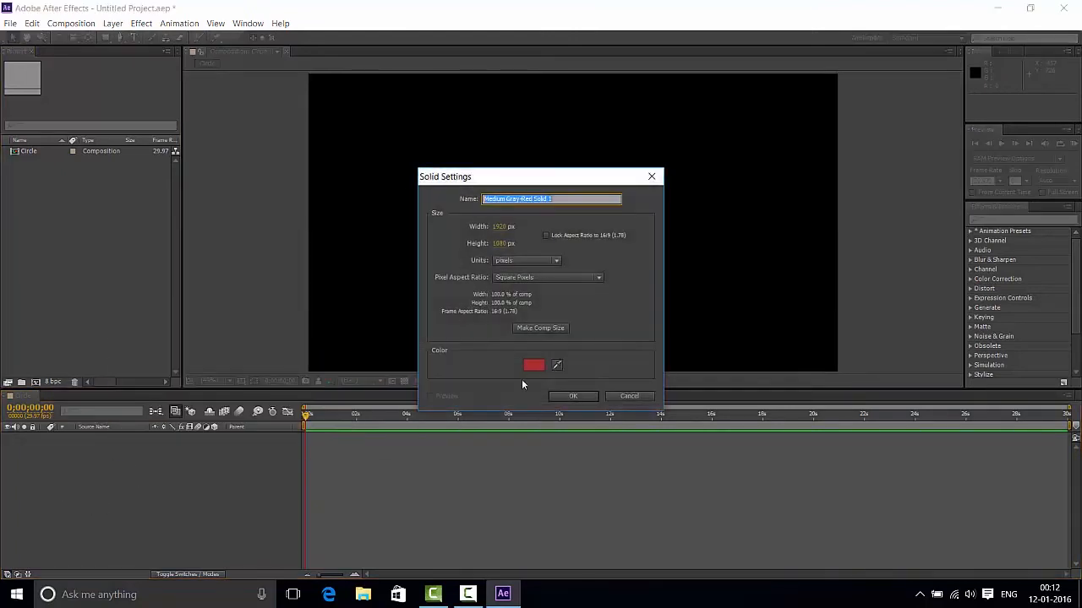
pyautogui.moveTo(565, 183); pyautogui.dragTo(542, 130)
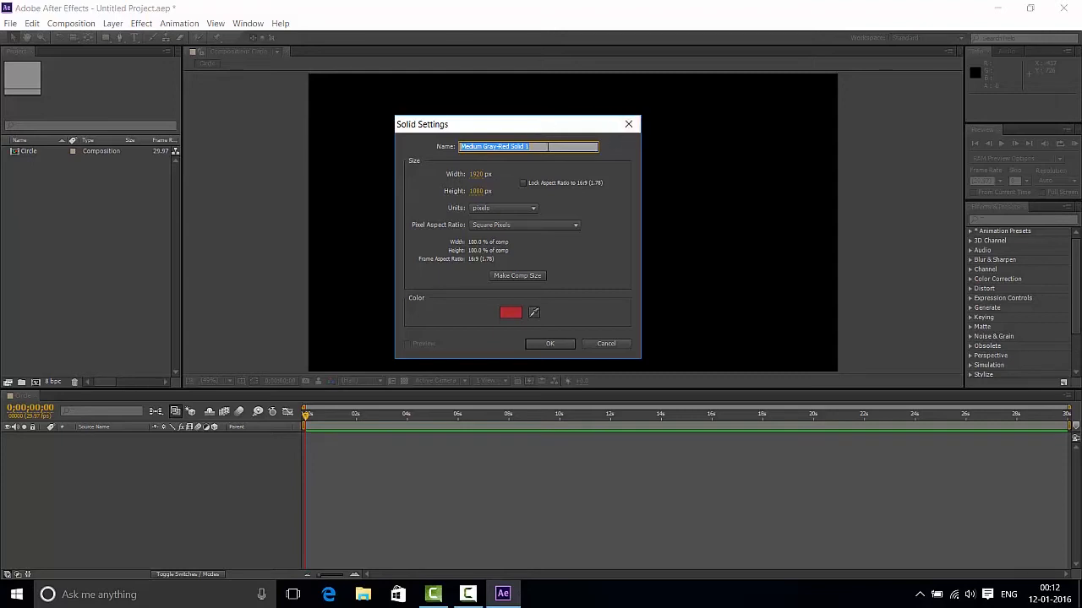
pyautogui.moveTo(471, 130); pyautogui.dragTo(524, 119)
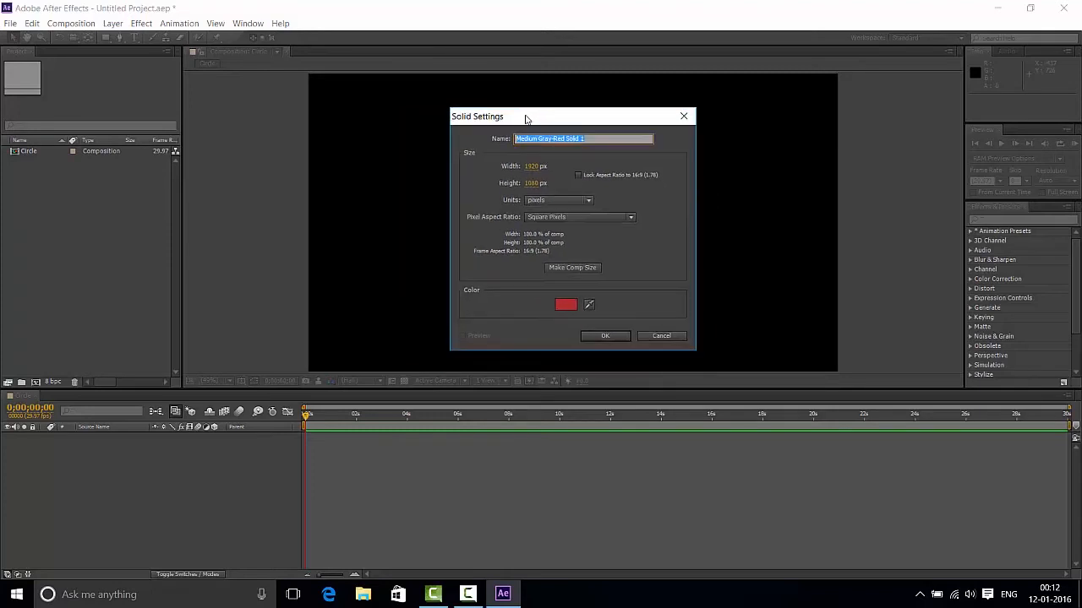
pyautogui.click(573, 138)
# Try several reds for the solid's color, choose a pale red, and create the 1920 x 1080 px layer
pyautogui.click(565, 306)
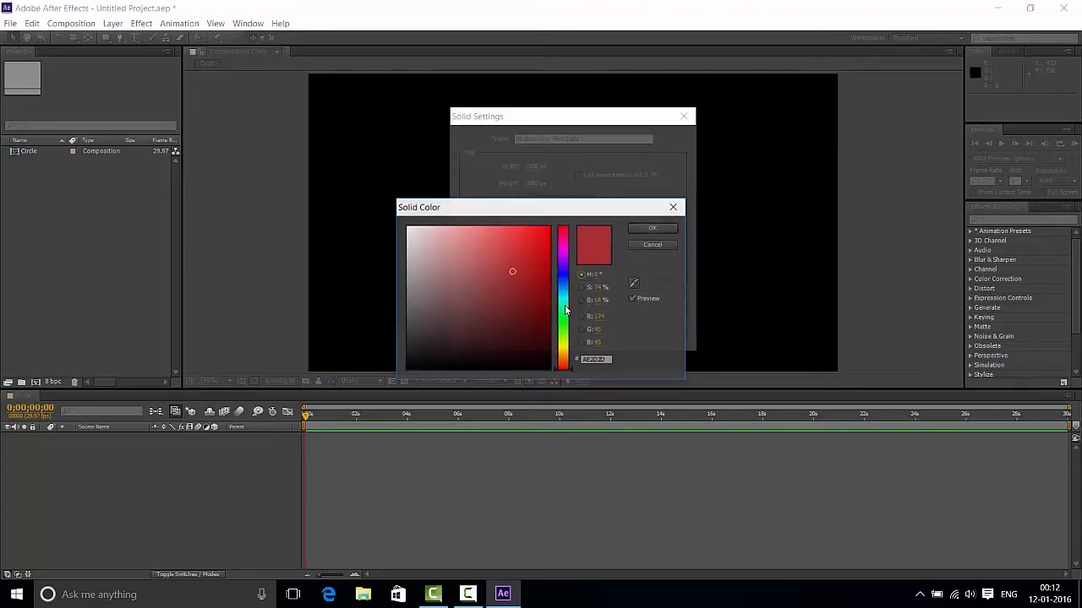
pyautogui.click(544, 244)
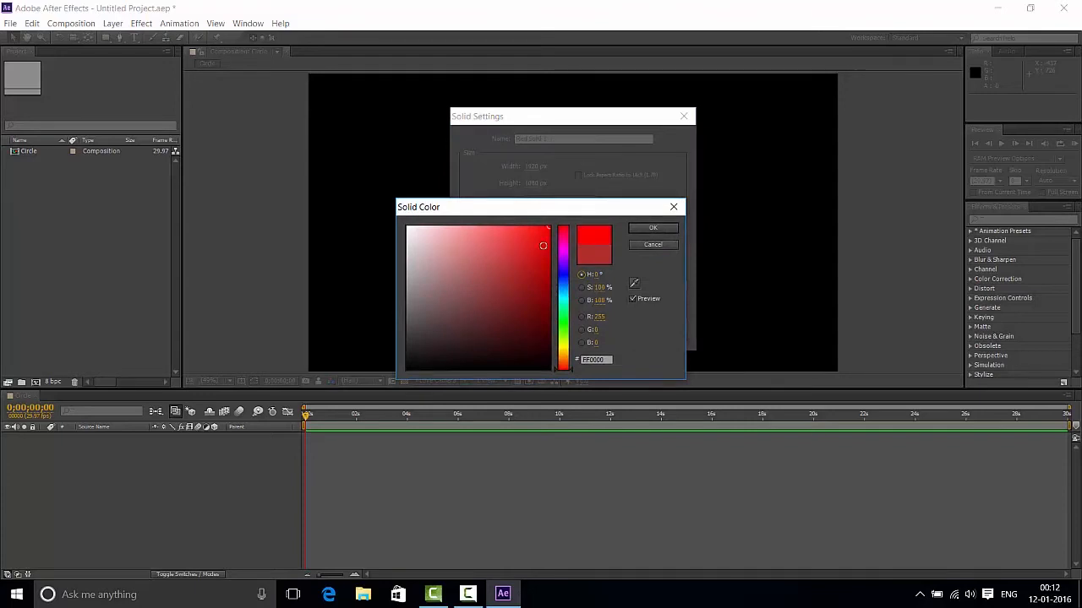
pyautogui.click(546, 286)
pyautogui.click(485, 273)
pyautogui.click(429, 257)
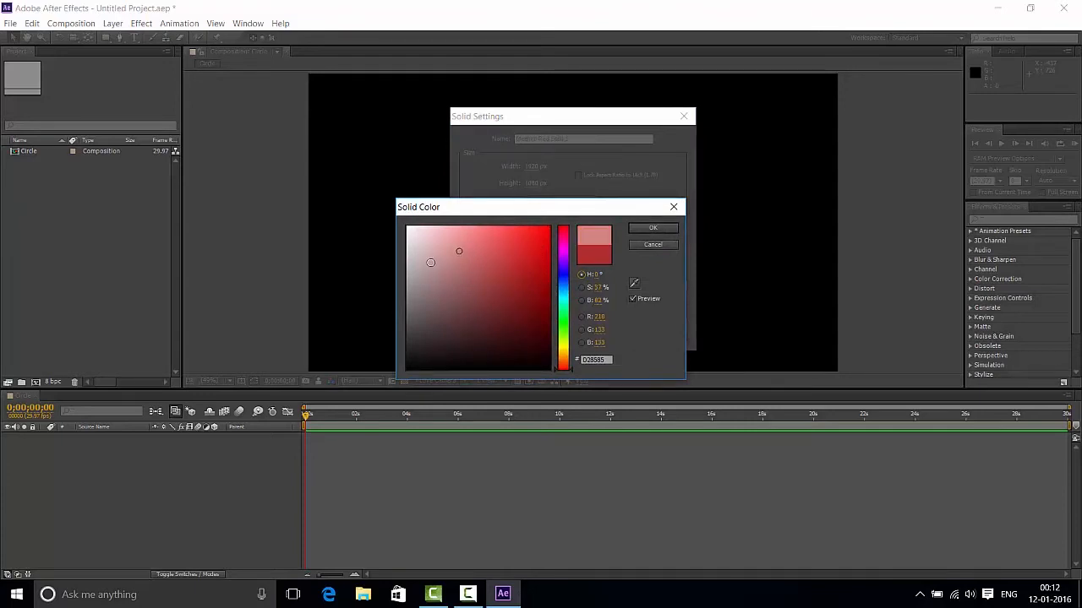
pyautogui.click(650, 229)
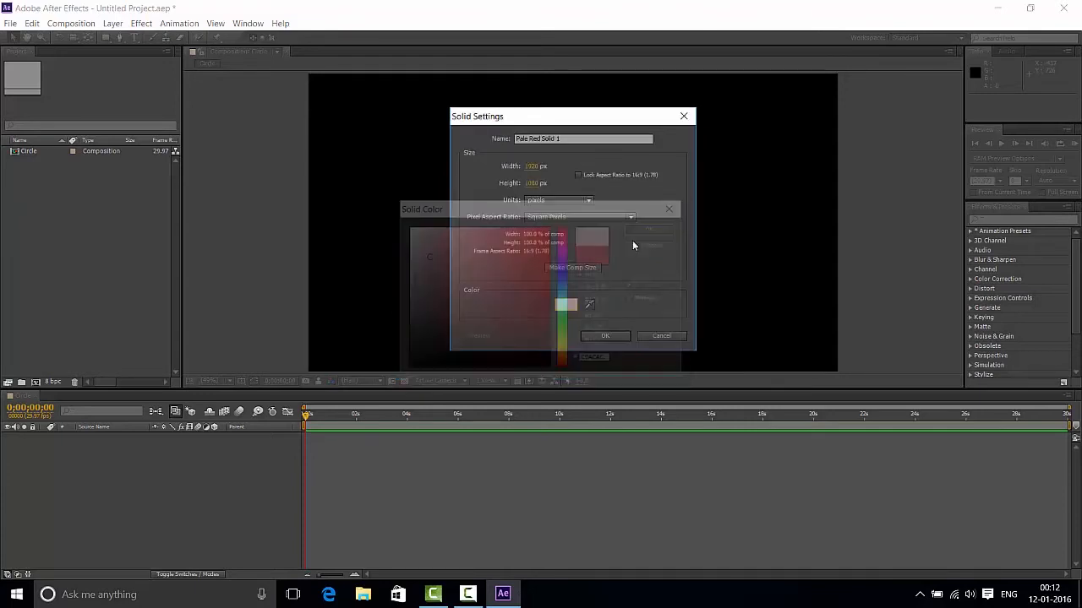
pyautogui.click(603, 337)
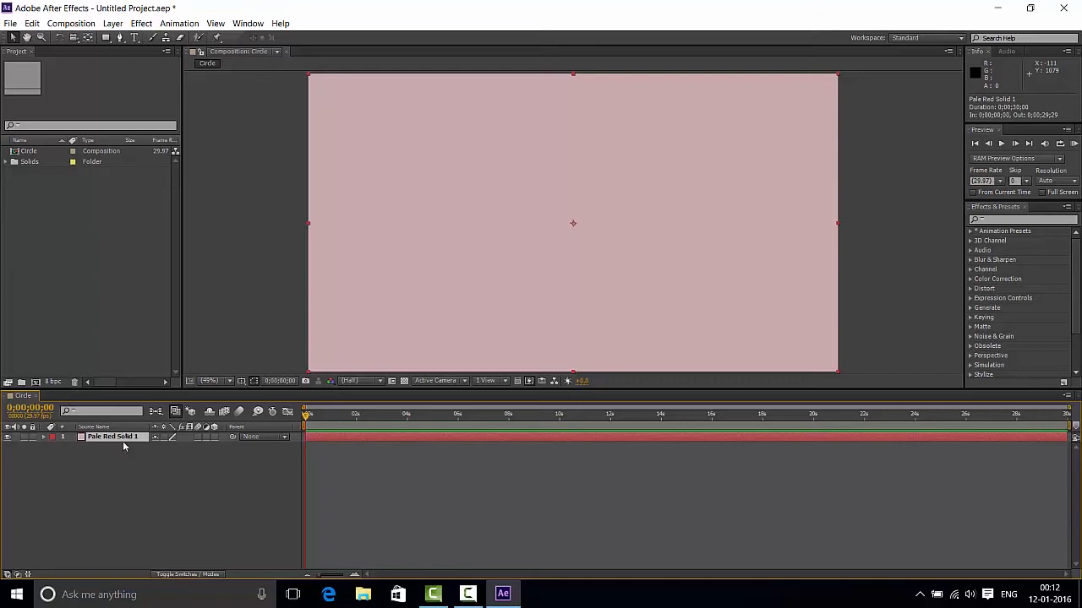
# Delete the pale red solid layer from the Circle composition
pyautogui.click(114, 460)
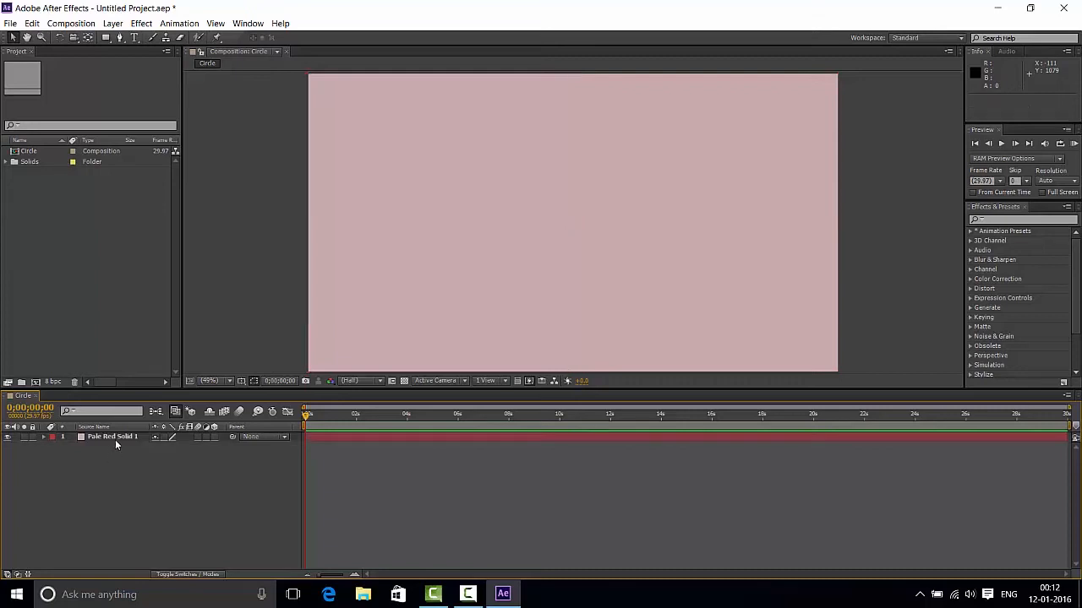
pyautogui.click(115, 439)
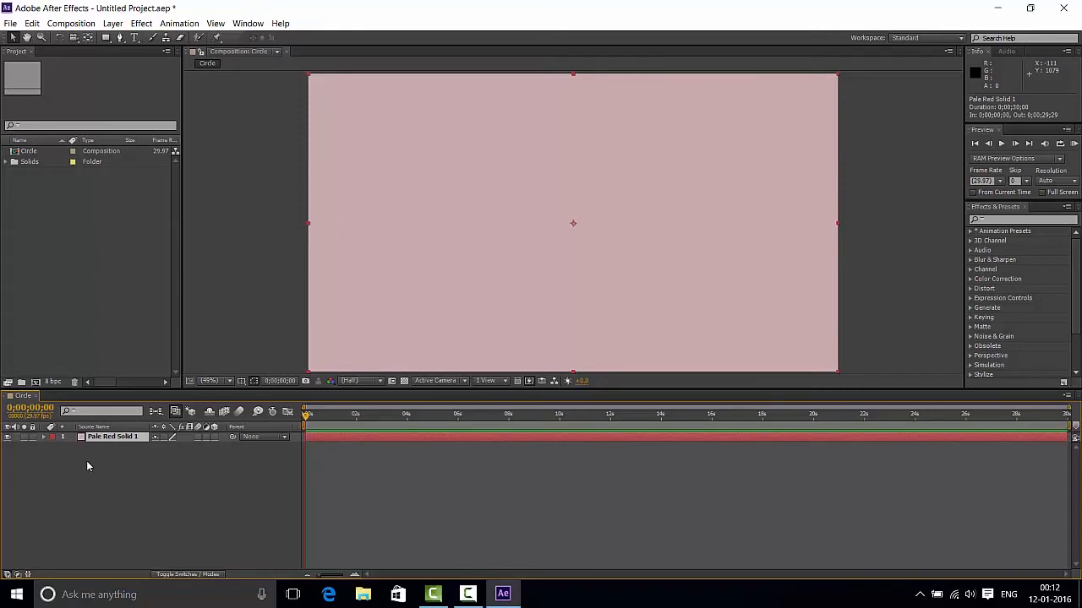
pyautogui.click(86, 460)
pyautogui.click(101, 436)
pyautogui.press('Delete')
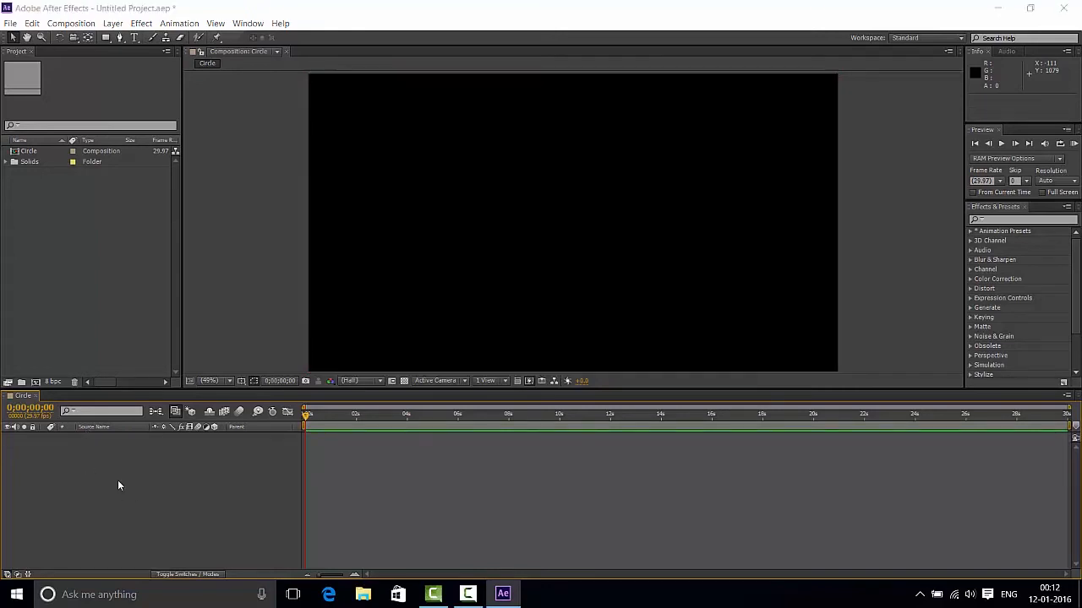
# Start another new solid layer and set its color to pure red
pyautogui.hotkey('ctrl', 'y')
pyautogui.click(560, 309)
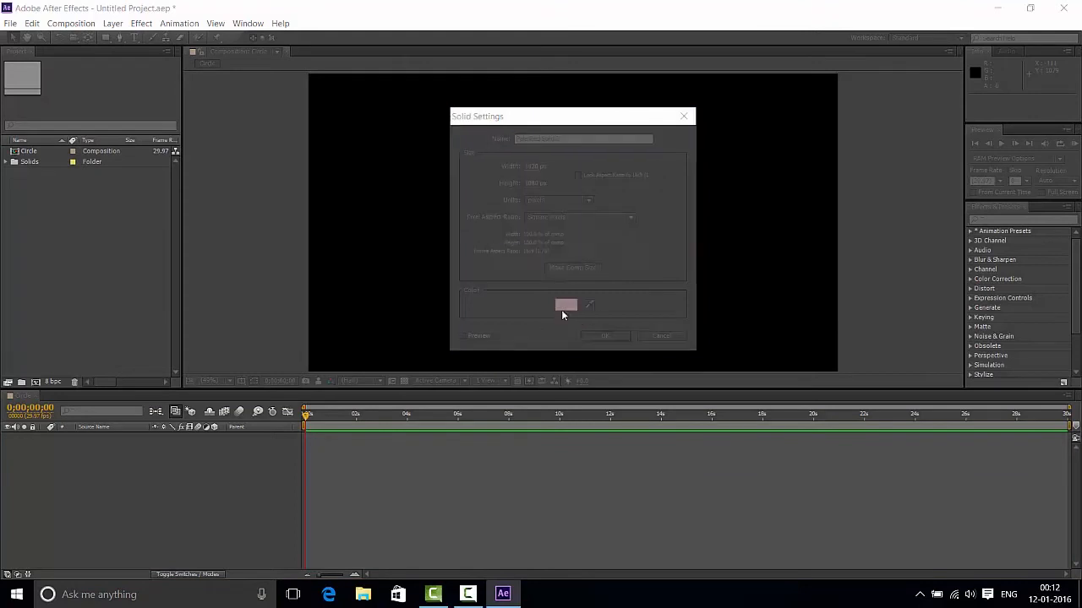
pyautogui.click(549, 228)
pyautogui.click(655, 229)
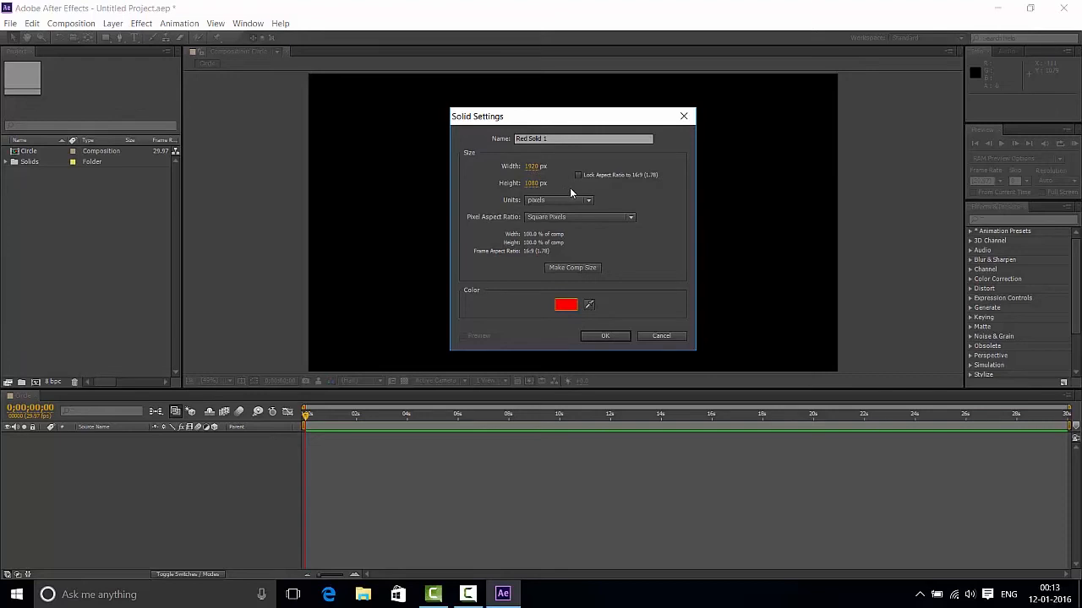
# Examine the units and pixel aspect ratio options for the solid, keeping pixels and Square Pixels
pyautogui.click(542, 199)
pyautogui.click(545, 200)
pyautogui.click(544, 200)
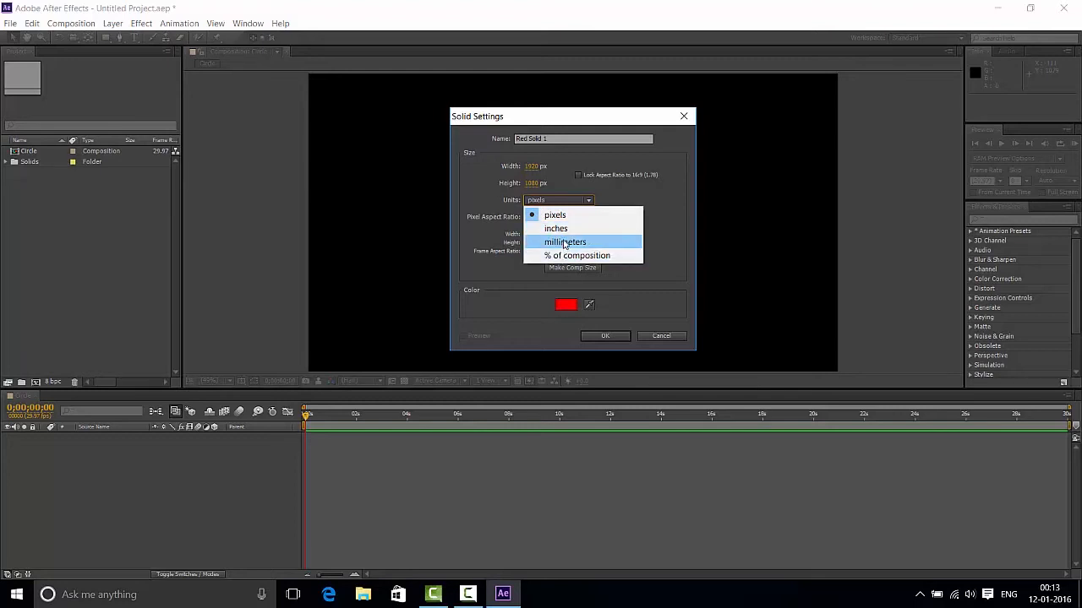
pyautogui.click(493, 240)
pyautogui.click(569, 219)
pyautogui.click(568, 232)
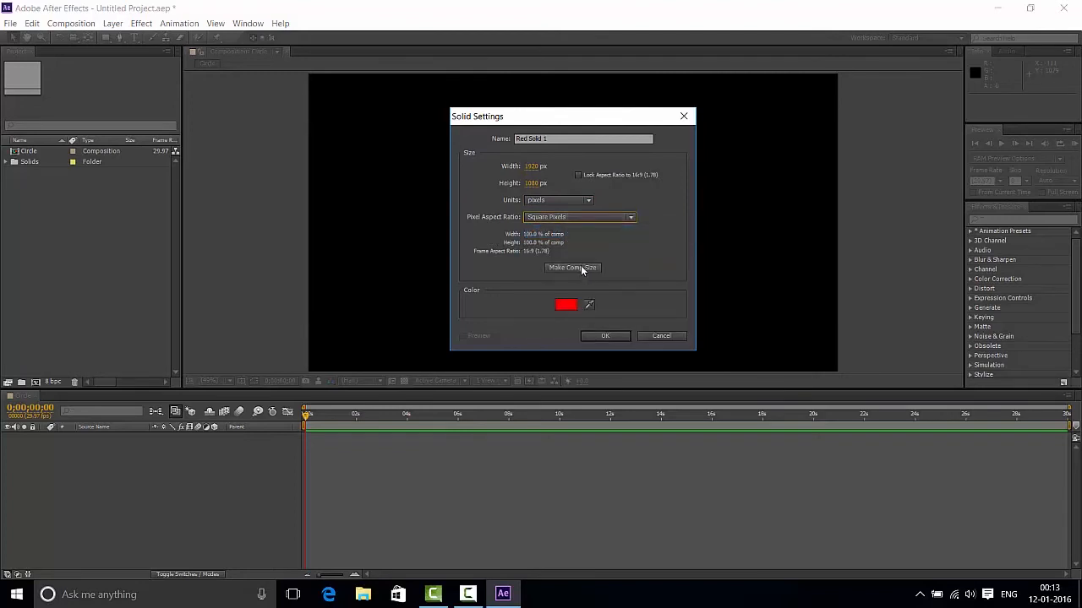
# Try smaller width and height values, restore the solid to the composition size, and create the red layer
pyautogui.click(533, 166)
pyautogui.write('1609')
pyautogui.press('Tab')
pyautogui.moveTo(522, 187); pyautogui.dragTo(341, 221)
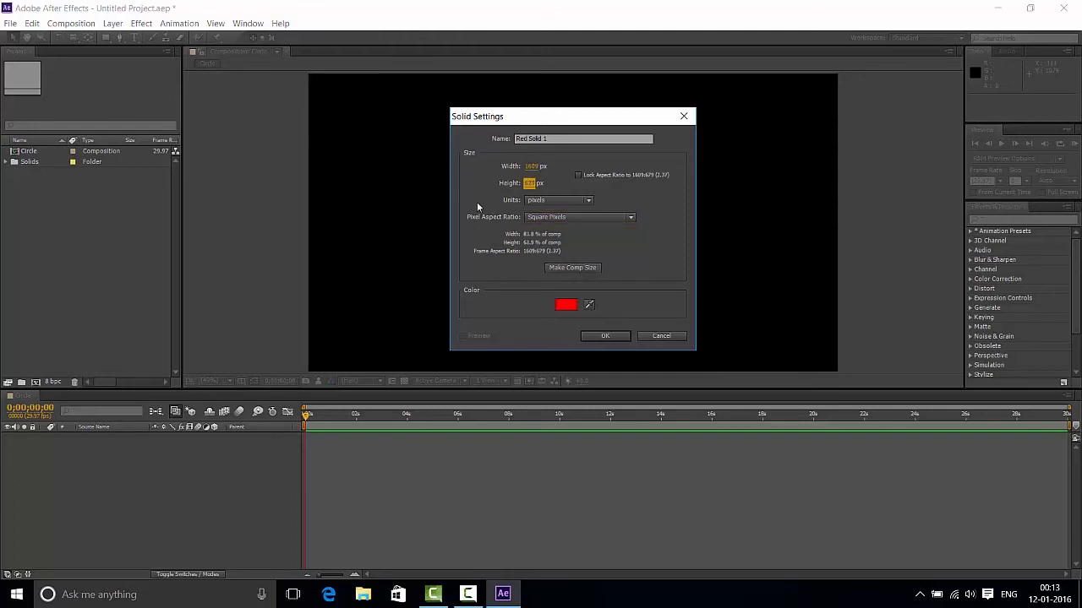
pyautogui.moveTo(537, 170); pyautogui.dragTo(376, 175)
pyautogui.click(561, 268)
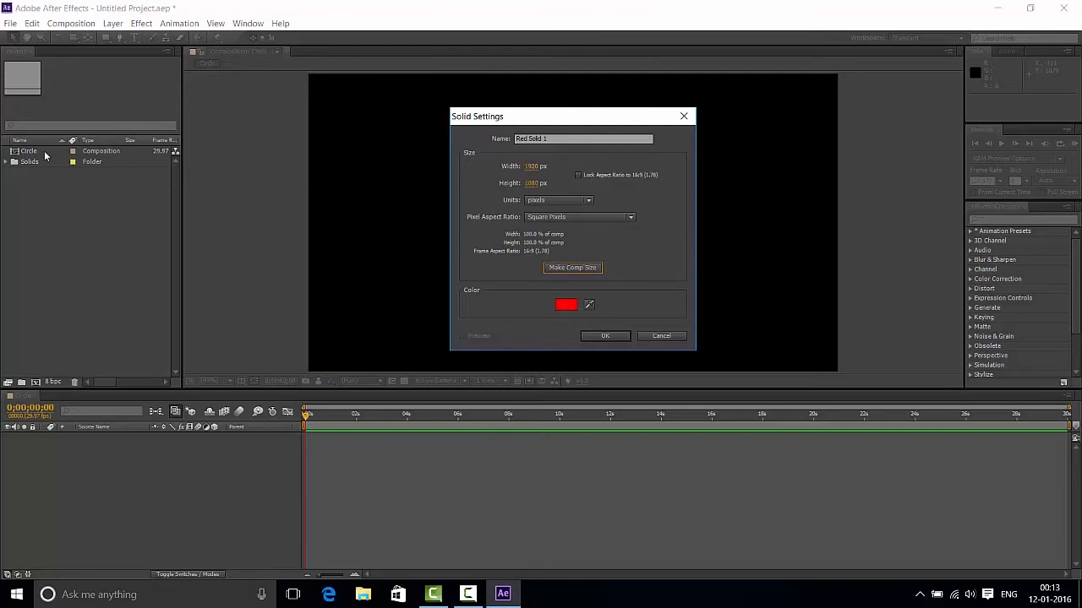
pyautogui.click(616, 334)
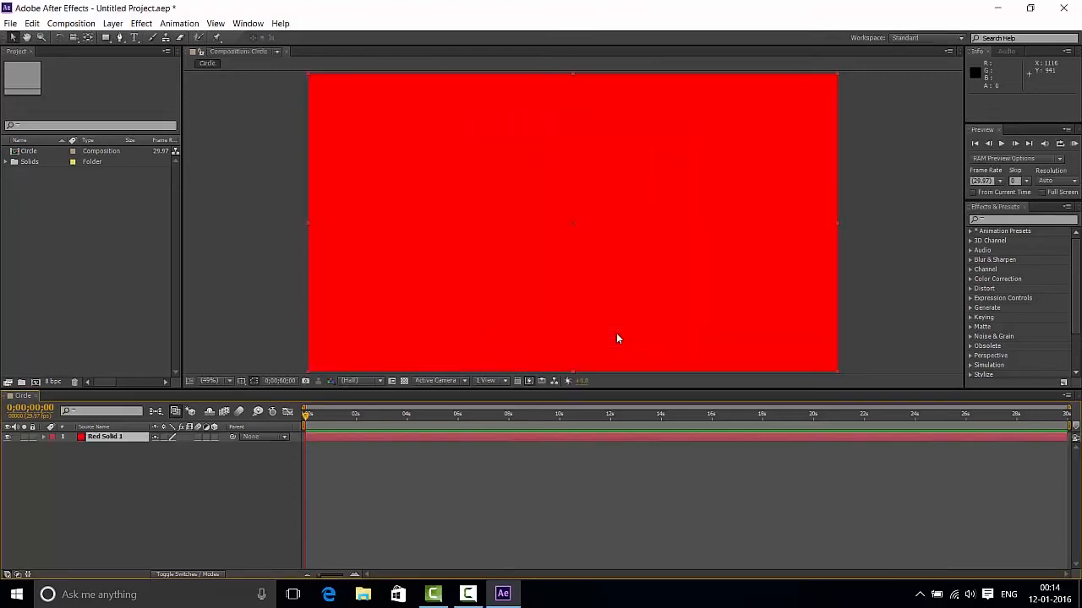
pyautogui.click(342, 461)
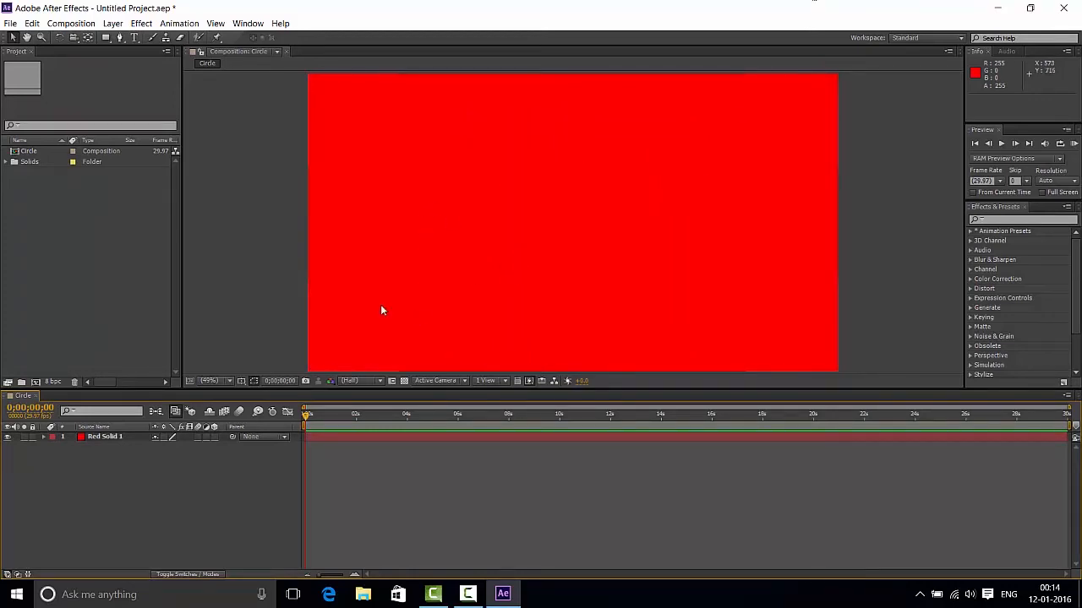
# Add a text layer above the red solid reading VFXMONKS
pyautogui.rightClick(96, 452)
pyautogui.moveTo(150, 326)
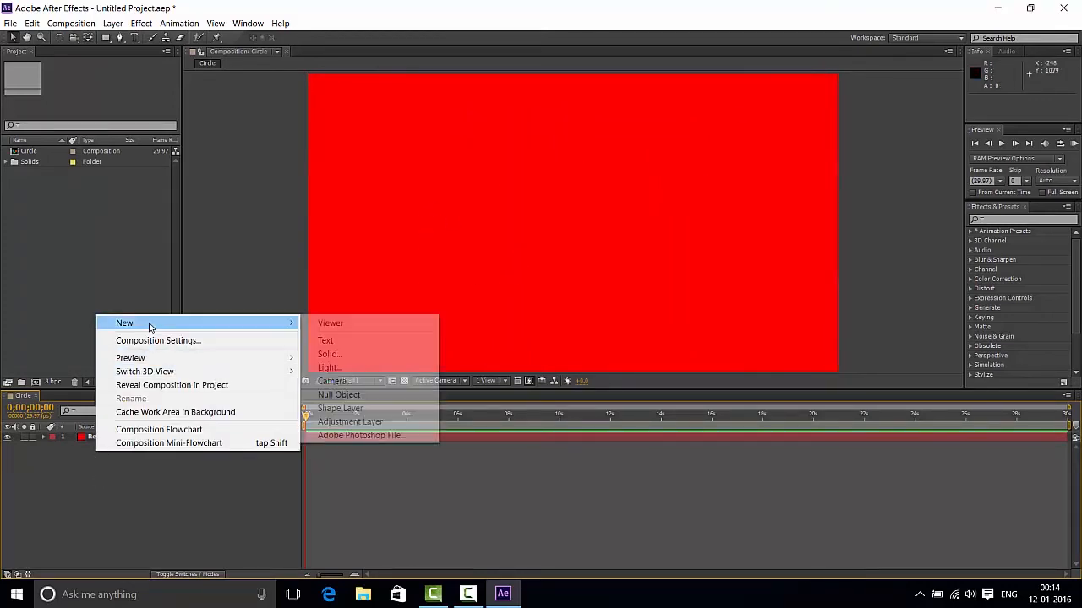
pyautogui.click(326, 341)
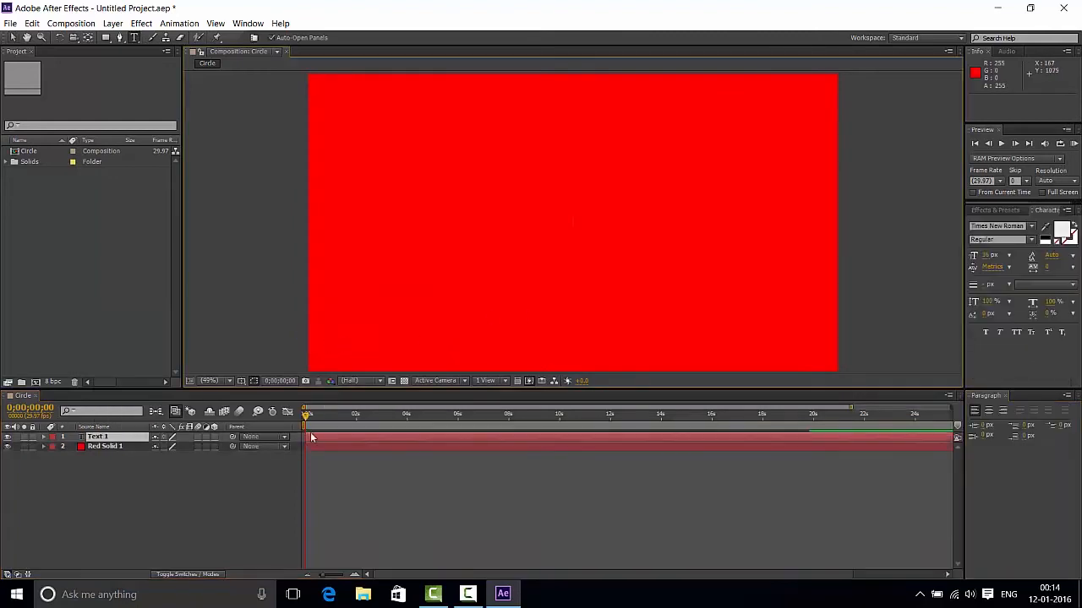
pyautogui.click(102, 437)
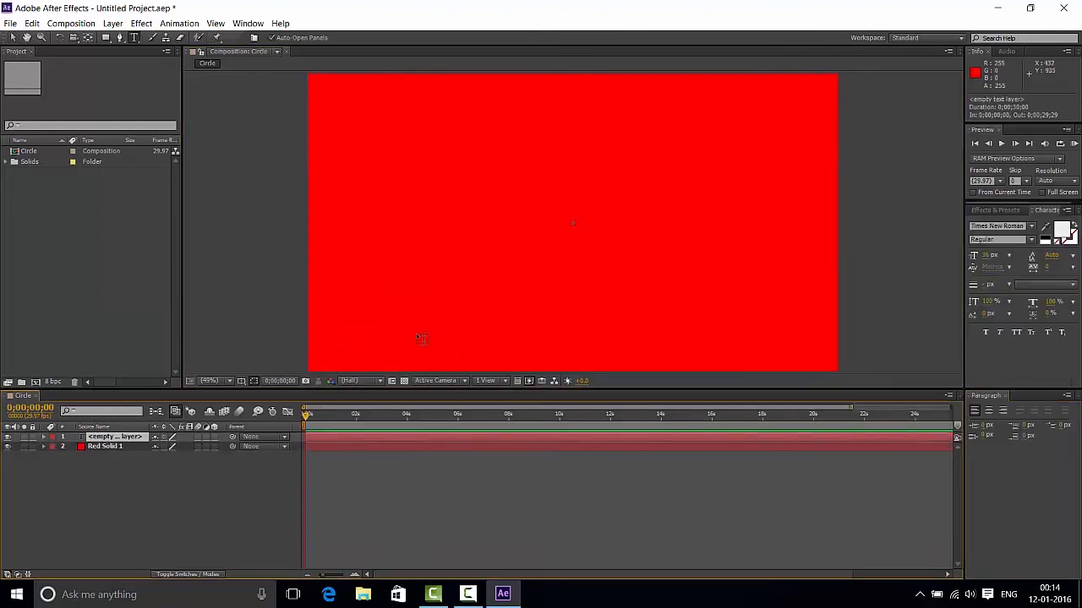
pyautogui.click(103, 437)
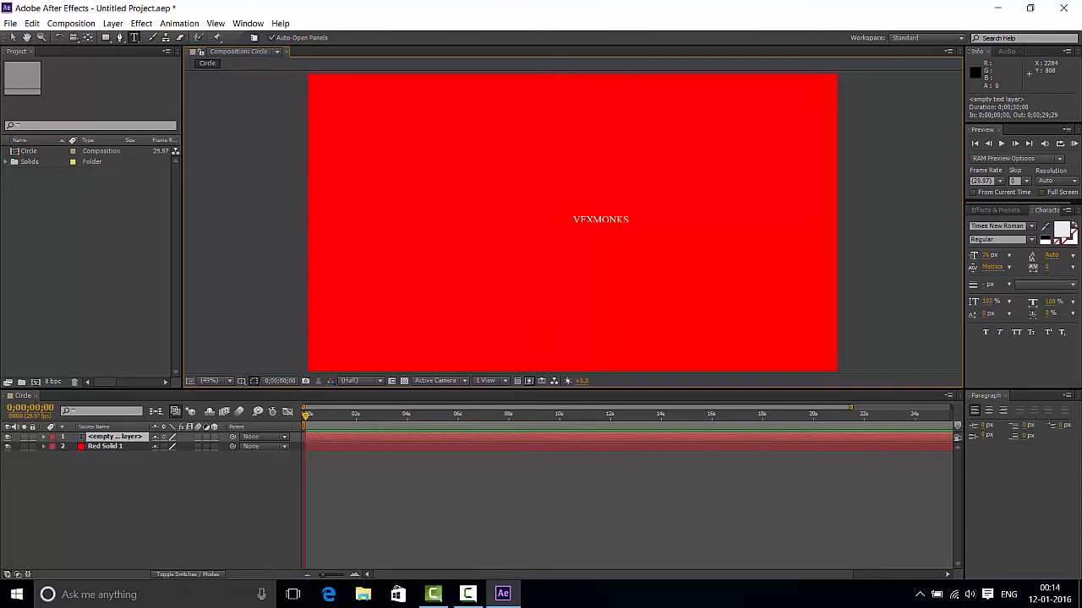
pyautogui.press('KP_Enter')
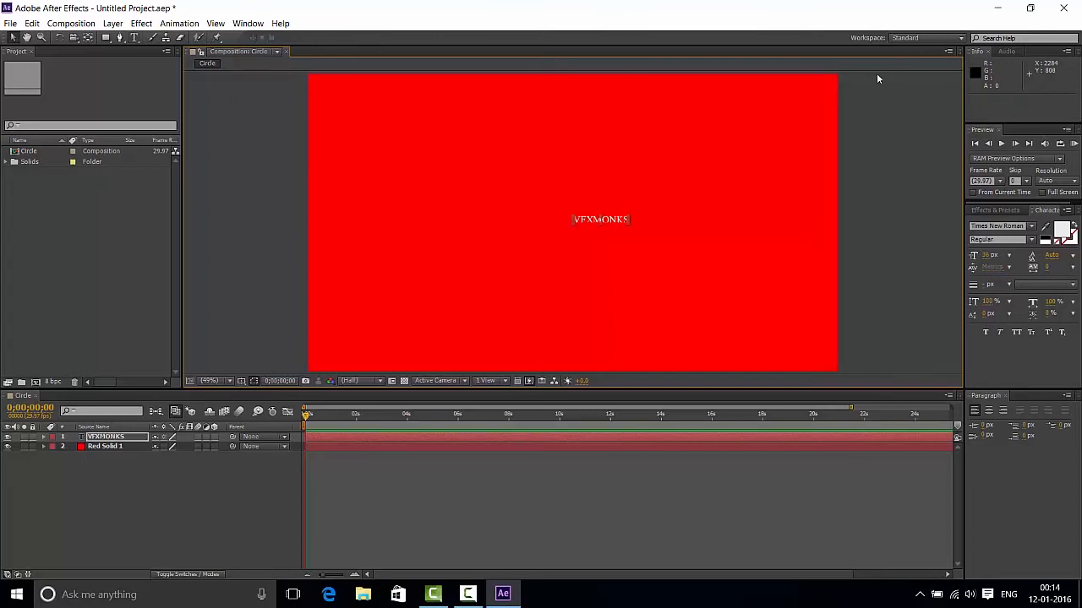
# Shift the VFXMONKS text slightly left and up, and enlarge its font size to about 198 px
pyautogui.moveTo(587, 218); pyautogui.dragTo(557, 216)
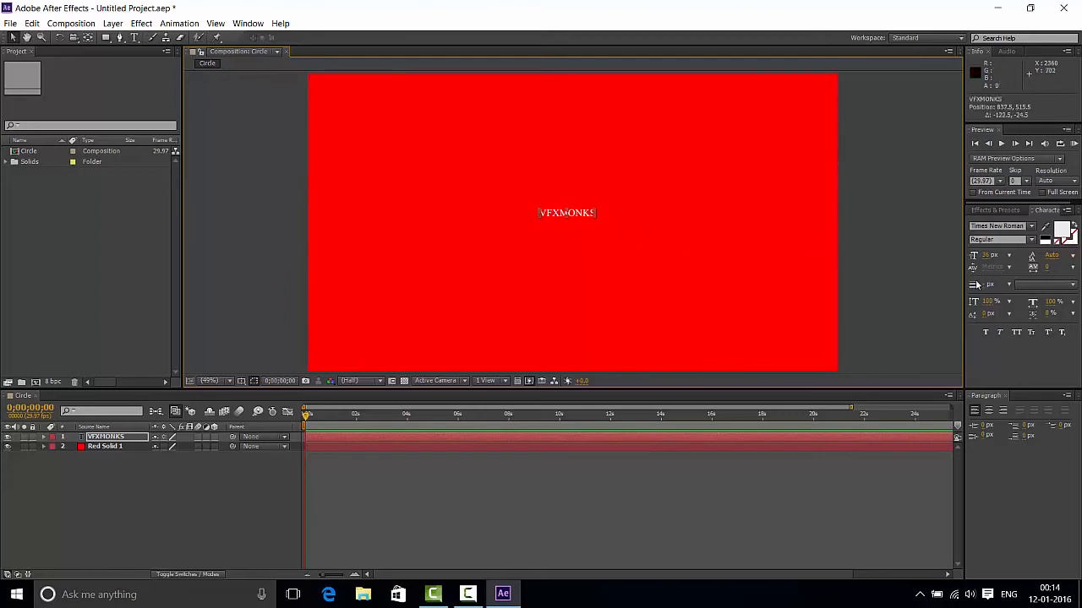
pyautogui.moveTo(987, 255)
pyautogui.mouseDown()
pyautogui.moveTo(1007, 257)
pyautogui.moveTo(969, 264)
pyautogui.mouseUp()
# Try to reposition the enlarged text in the composition, and undo the moves
pyautogui.moveTo(676, 236)
pyautogui.mouseDown()
pyautogui.moveTo(698, 261)
pyautogui.moveTo(688, 248)
pyautogui.mouseUp()
pyautogui.hotkey('ctrl', 'z')
pyautogui.moveTo(667, 203); pyautogui.dragTo(707, 175)
pyautogui.hotkey('ctrl', 'z')
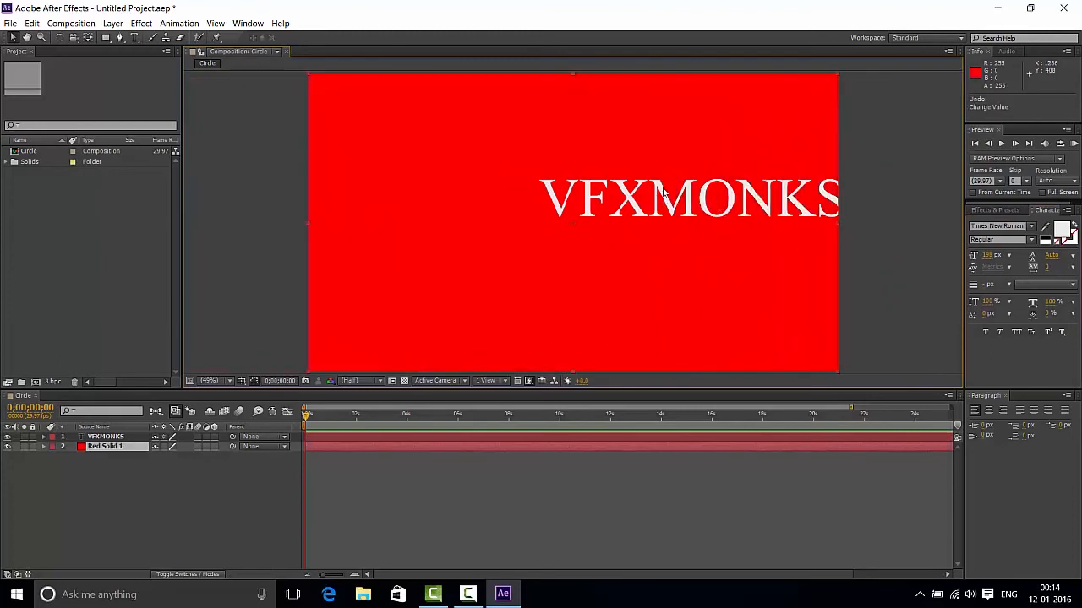
# Select the VFXMONKS text layer and move it to about the center of the composition
pyautogui.rightClick(663, 193)
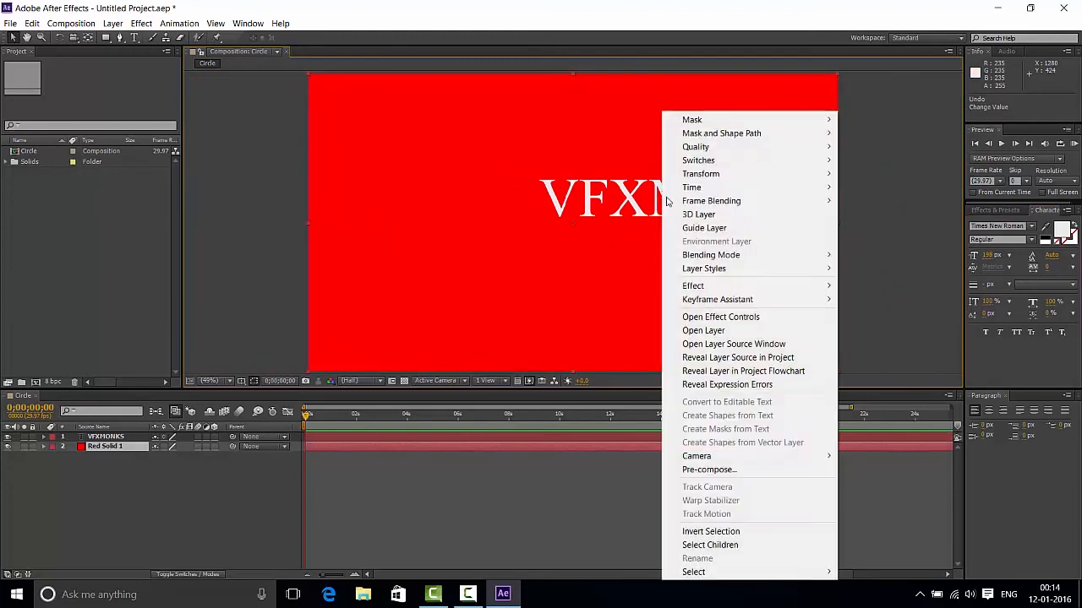
pyautogui.click(105, 436)
pyautogui.moveTo(632, 203); pyautogui.dragTo(503, 218)
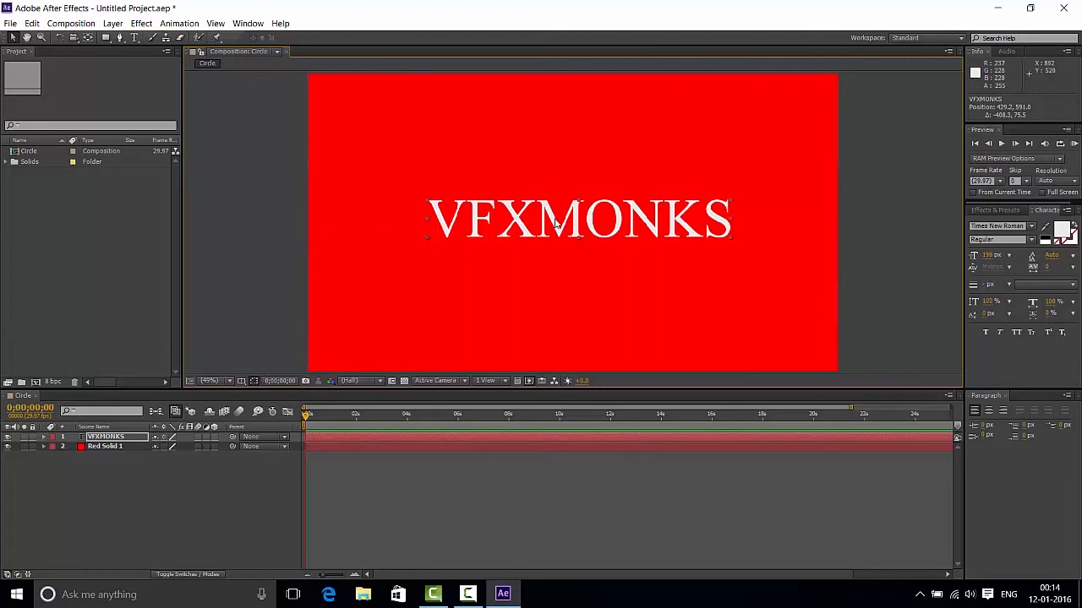
# Reveal the opacity property of the VFXMONKS layer and keep that layer selected
pyautogui.click(104, 437)
pyautogui.press('t')
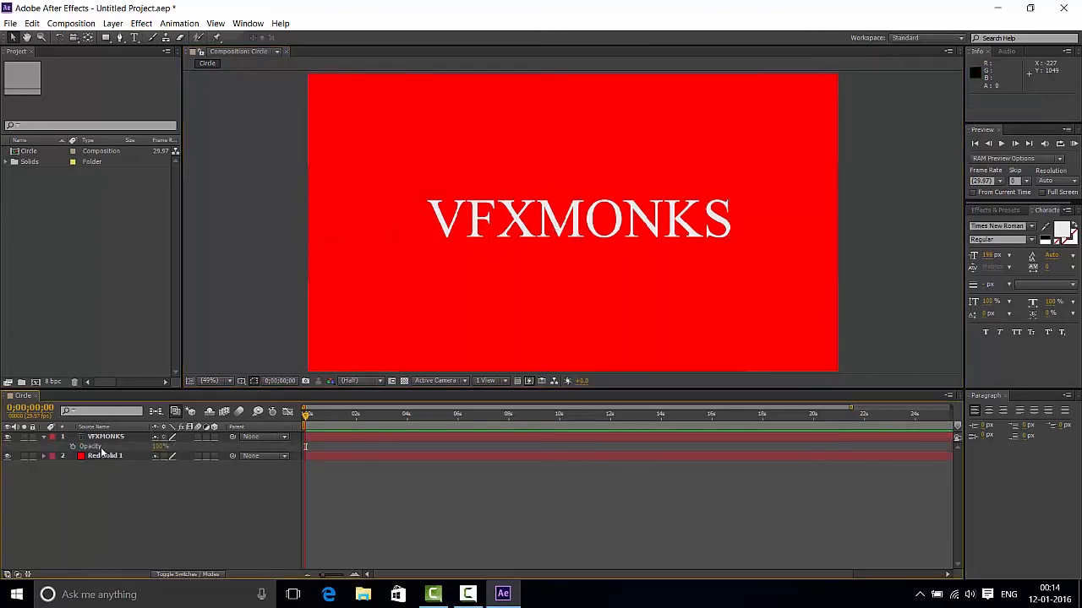
pyautogui.click(542, 213)
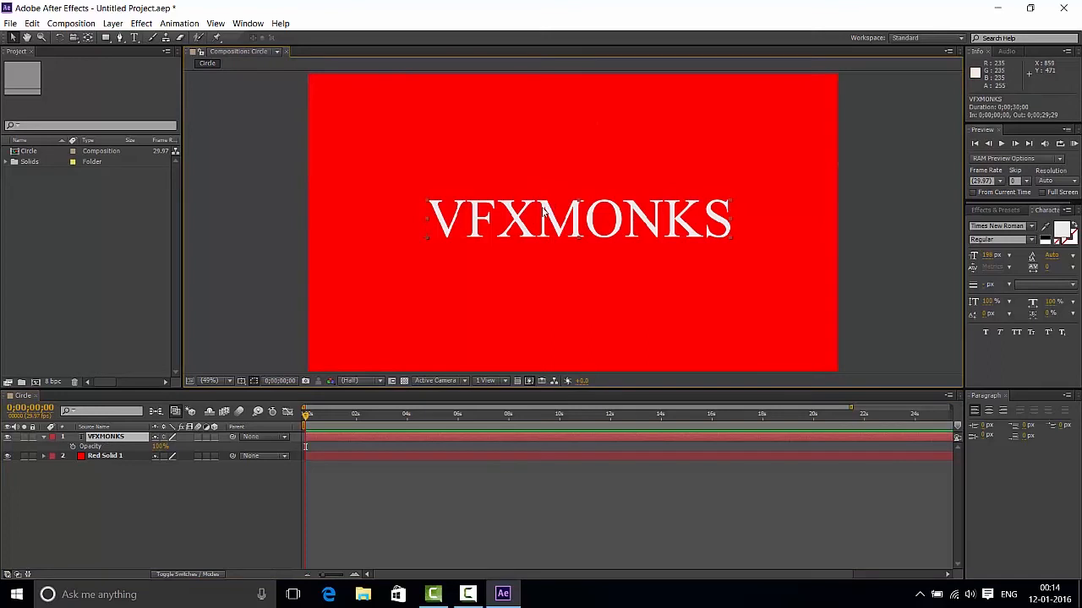
# Add a text layer reading VFXMonks above the existing VFXMONKS text, and move the two texts farther apart vertically
pyautogui.hotkey('ctrl', 't')
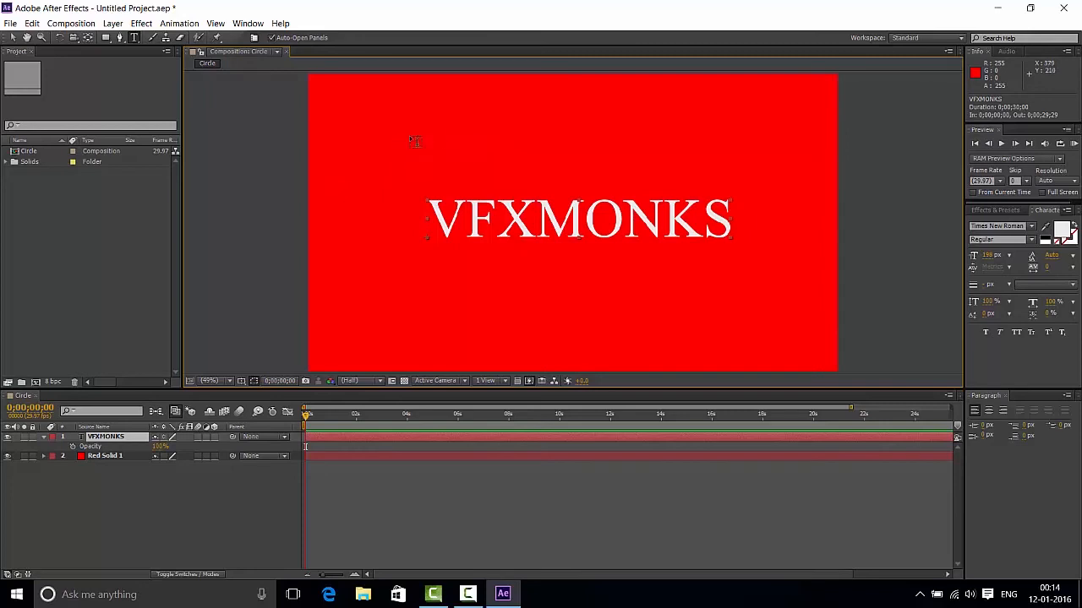
pyautogui.click(452, 167)
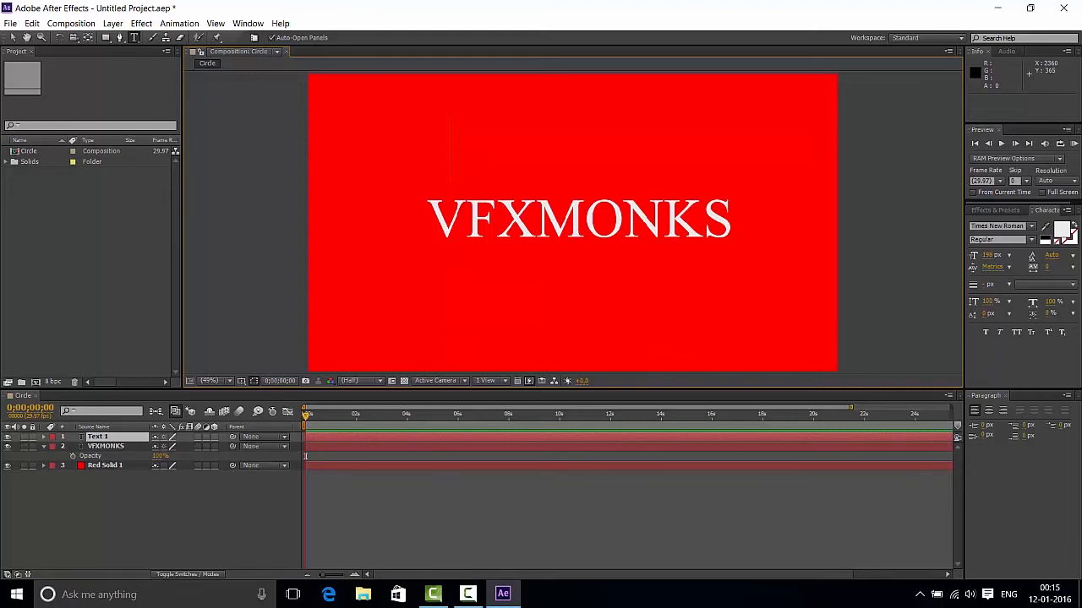
pyautogui.write('VF')
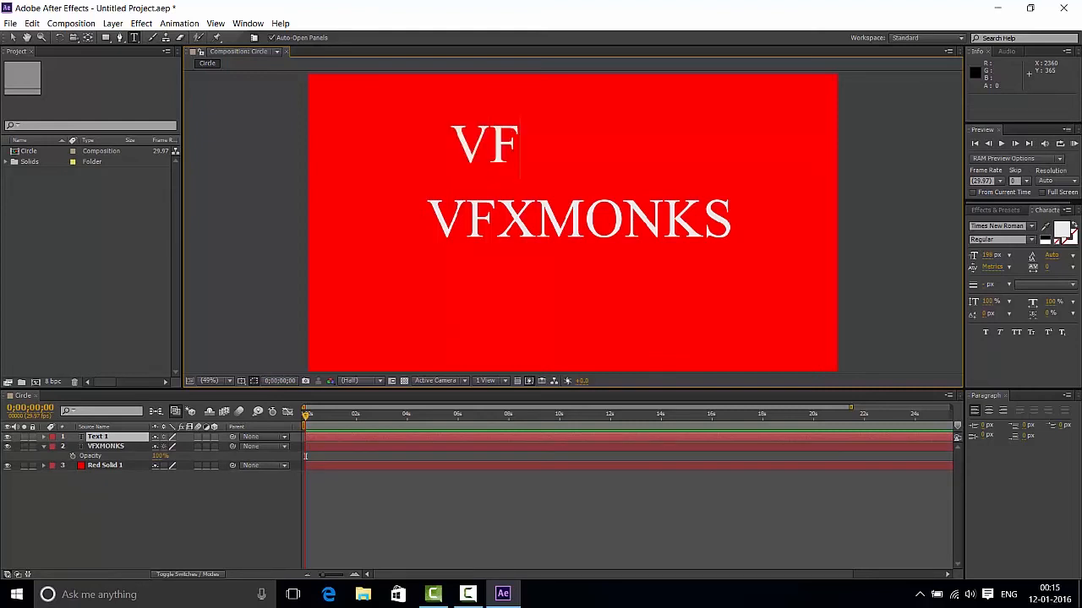
pyautogui.write('XMonks')
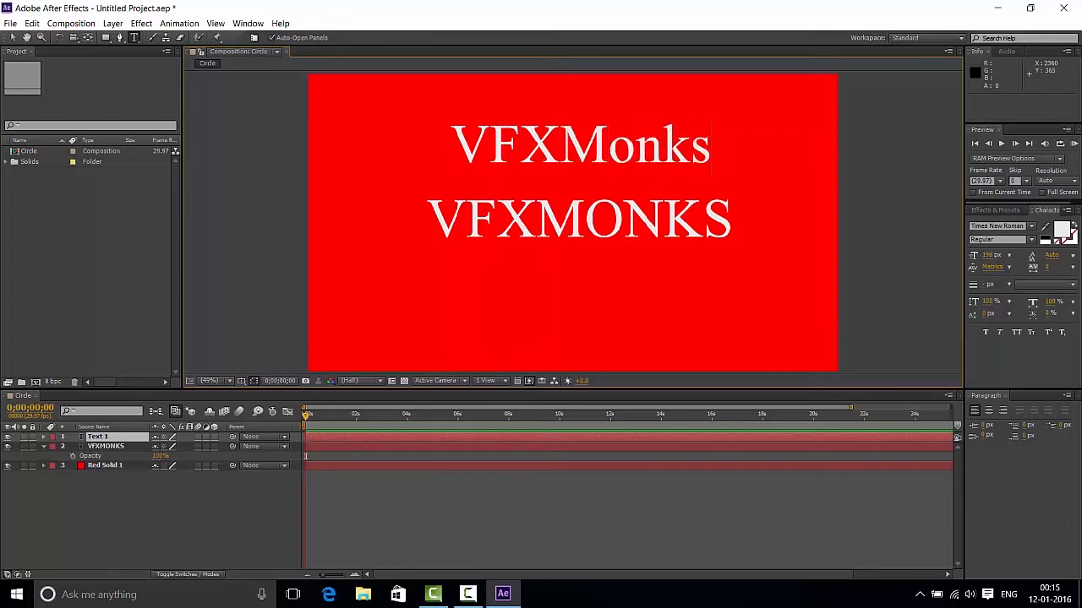
pyautogui.press('KP_Enter')
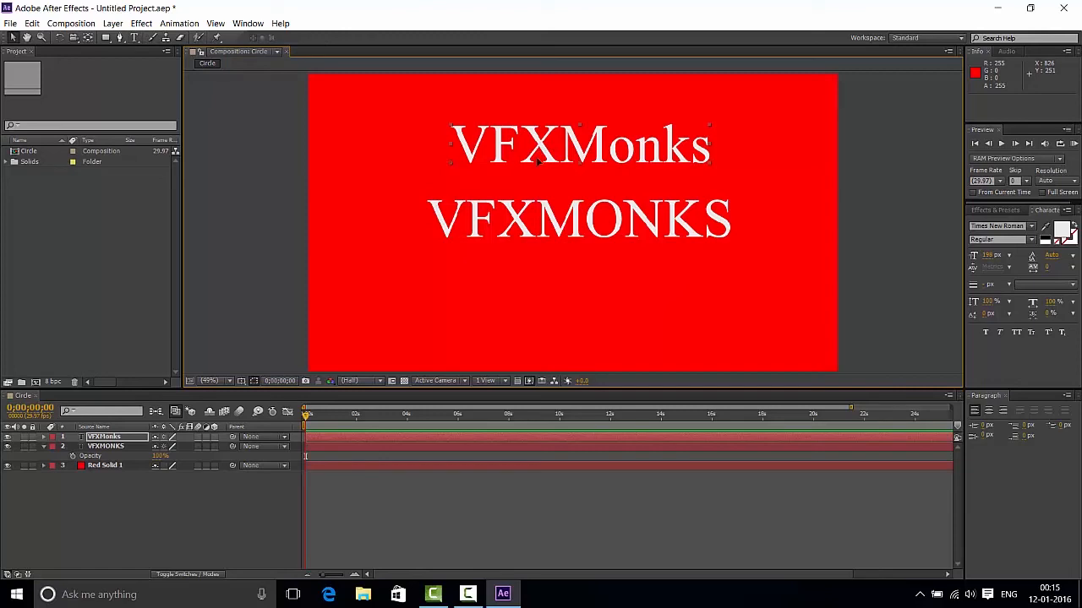
pyautogui.moveTo(539, 149); pyautogui.dragTo(525, 129)
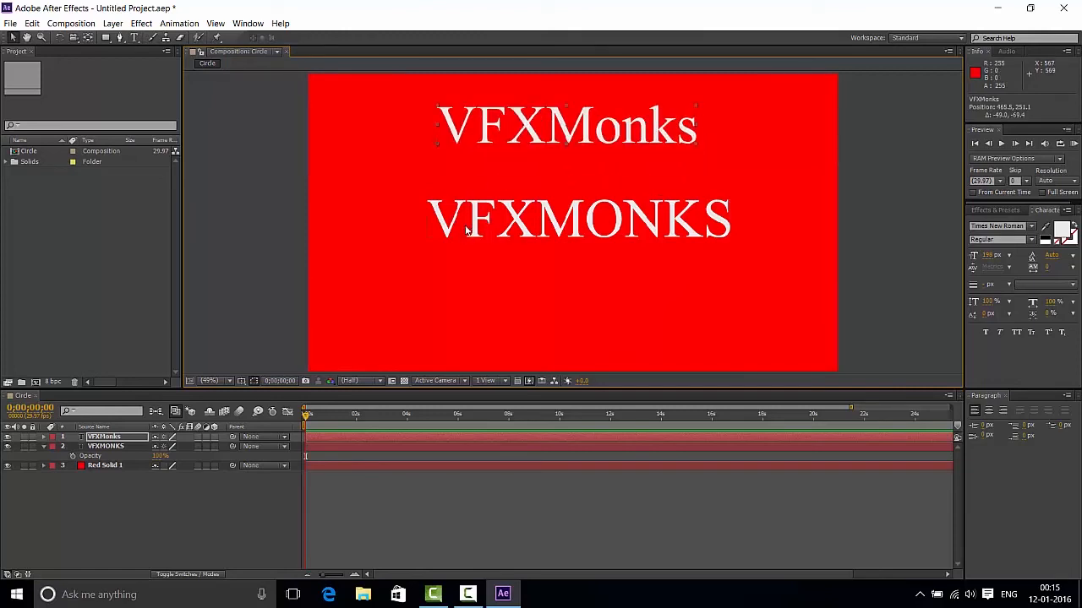
pyautogui.moveTo(478, 218); pyautogui.dragTo(475, 239)
# Add a null object and move it between the two texts, slightly left of them, at about (343, 322)
pyautogui.rightClick(161, 511)
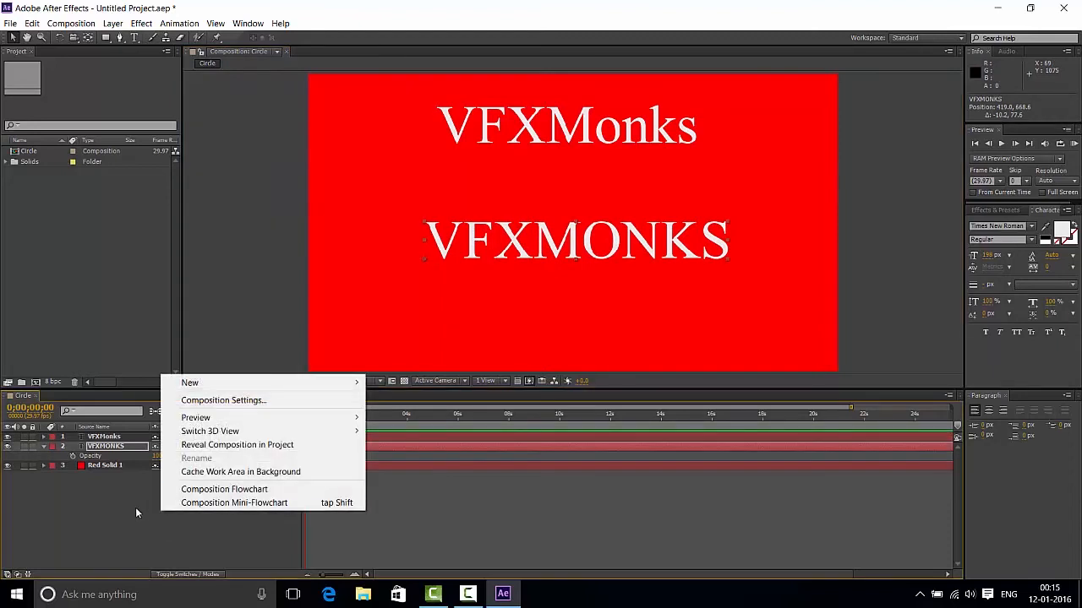
pyautogui.moveTo(222, 383)
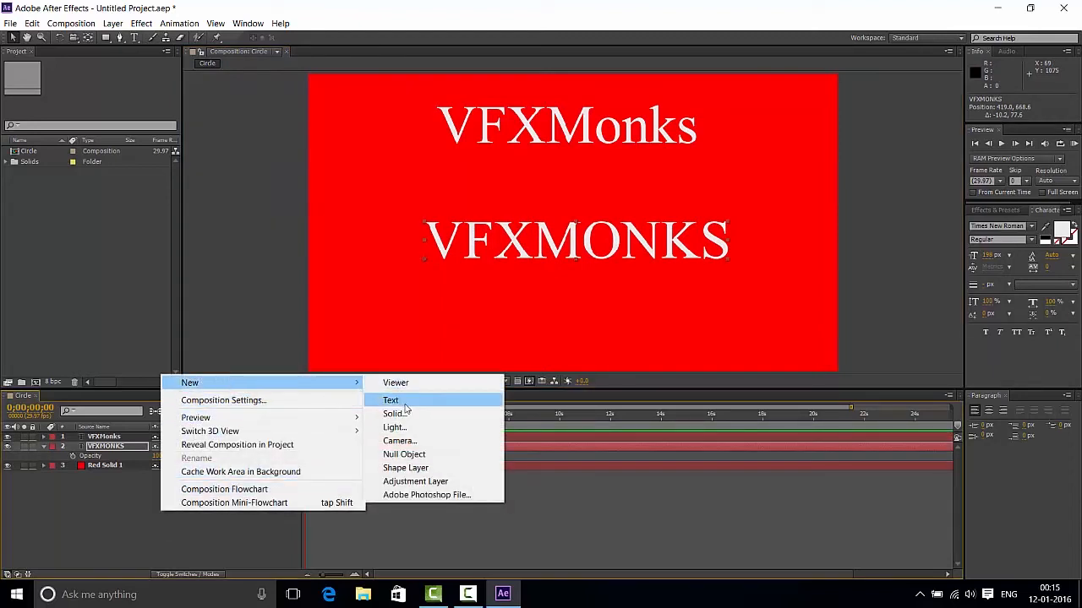
pyautogui.click(407, 453)
pyautogui.click(48, 525)
pyautogui.click(99, 438)
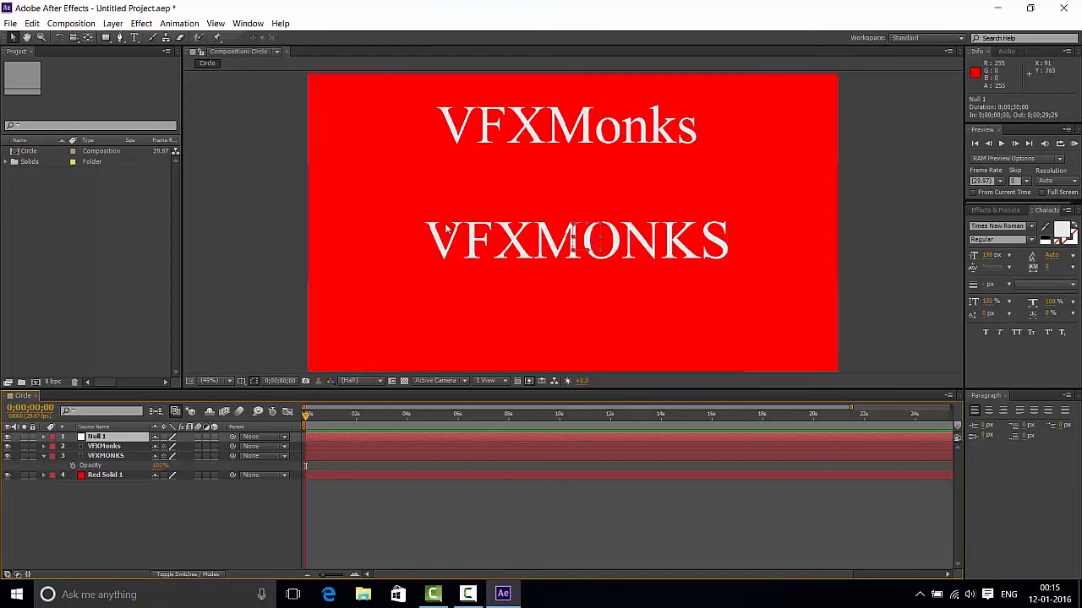
pyautogui.moveTo(593, 245); pyautogui.dragTo(558, 165)
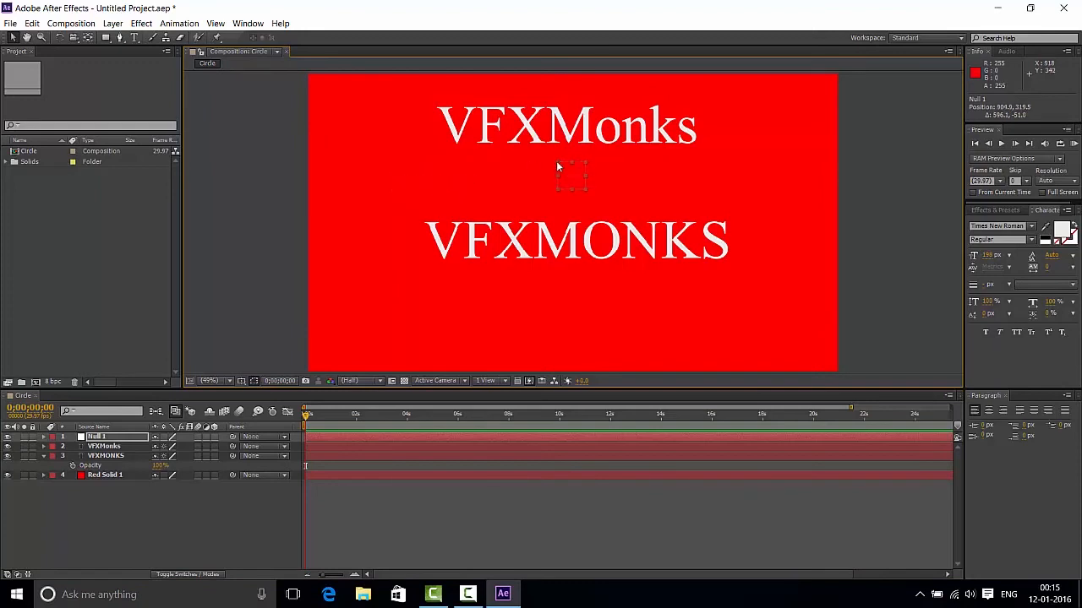
pyautogui.moveTo(558, 162); pyautogui.dragTo(400, 165)
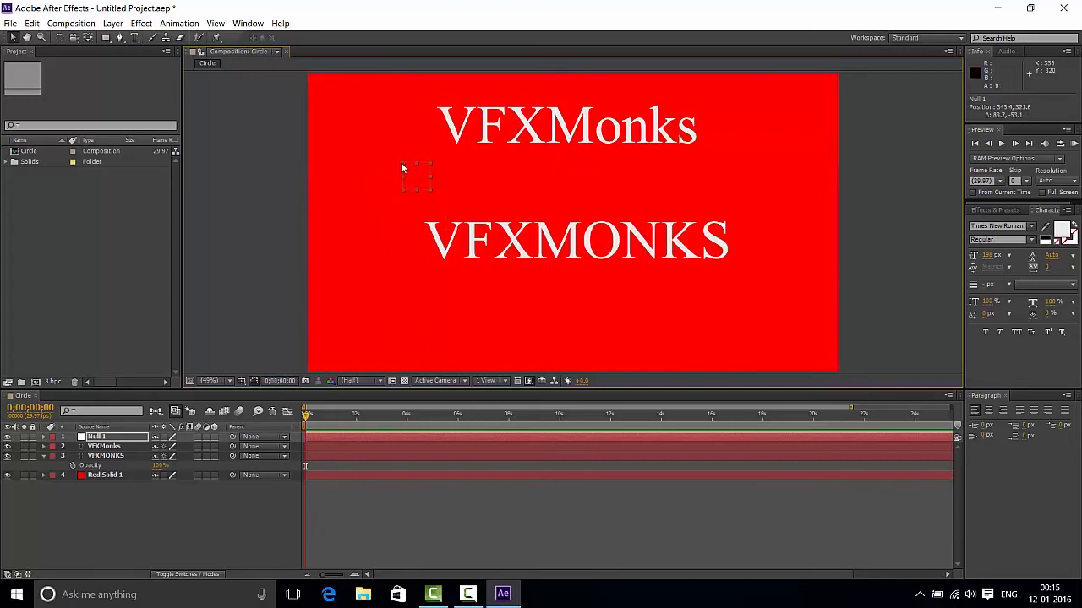
# Parent both text layers to Null 1, and shift them together by moving the null to about (296, 430)
pyautogui.click(109, 438)
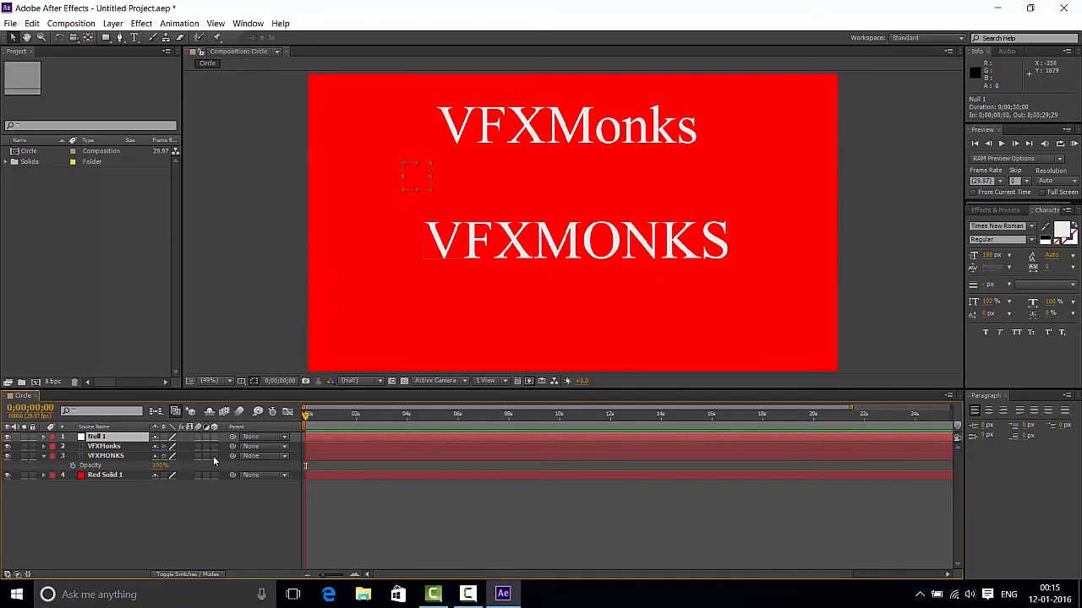
pyautogui.moveTo(233, 446); pyautogui.dragTo(98, 437)
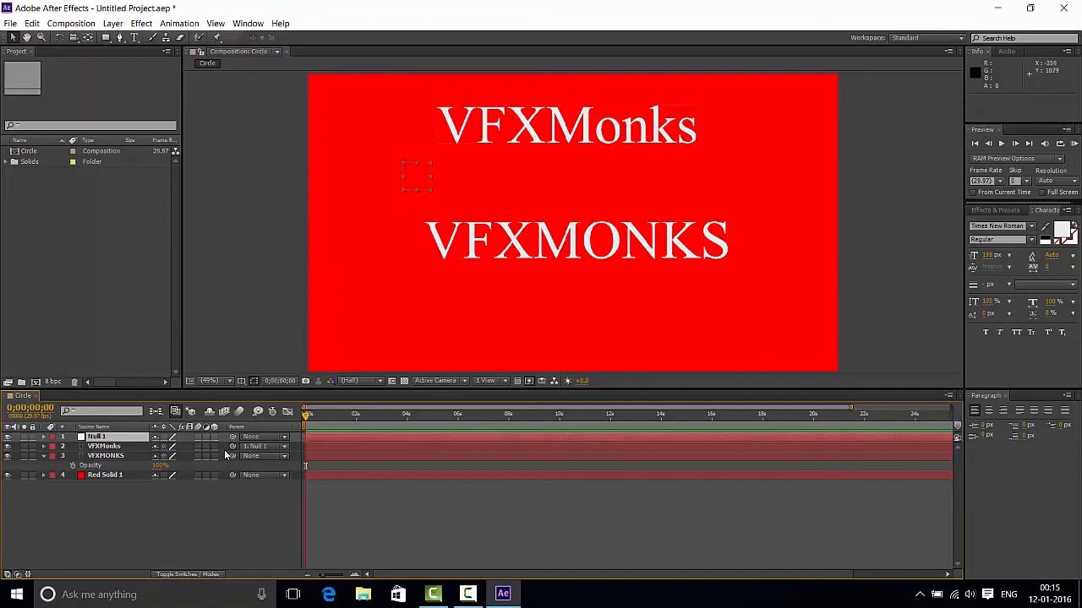
pyautogui.moveTo(233, 456); pyautogui.dragTo(98, 437)
pyautogui.moveTo(404, 168); pyautogui.dragTo(391, 193)
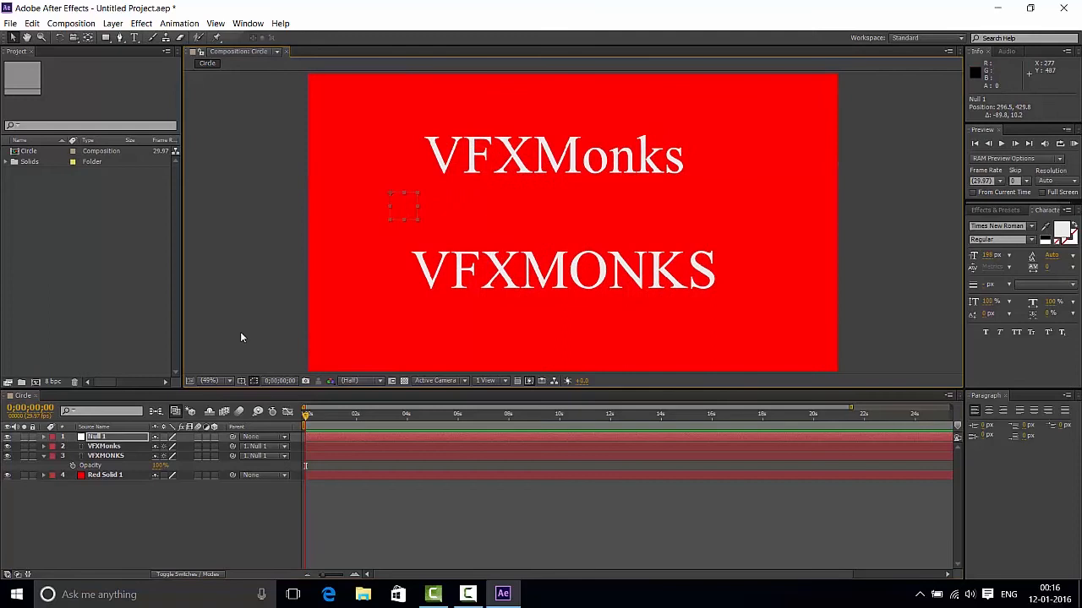
# Delete the null object and add a new shape layer to the composition
pyautogui.click(95, 437)
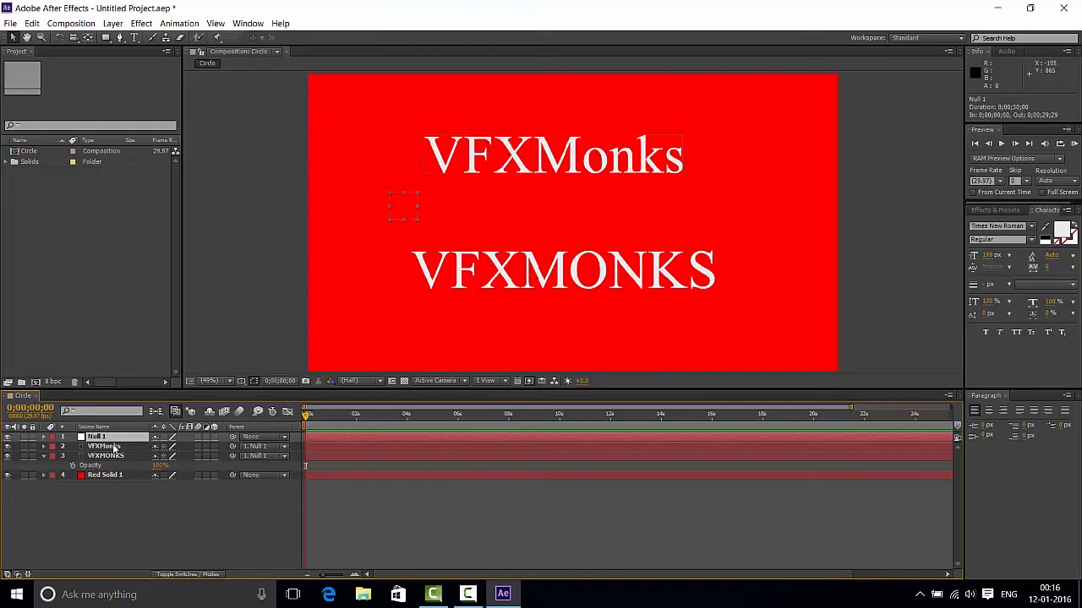
pyautogui.press('Delete')
pyautogui.rightClick(108, 479)
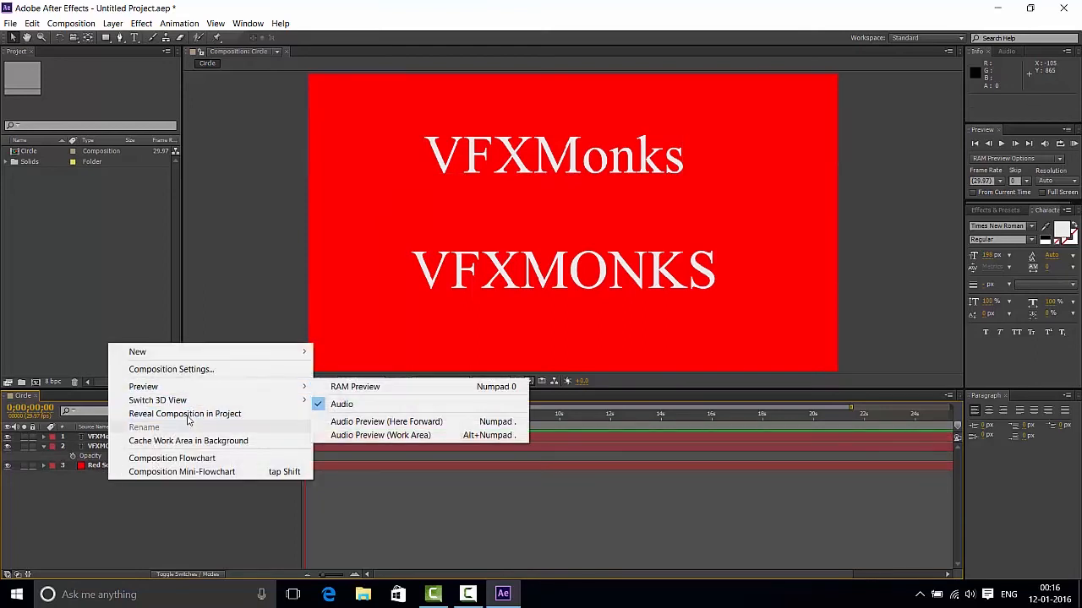
pyautogui.moveTo(193, 358)
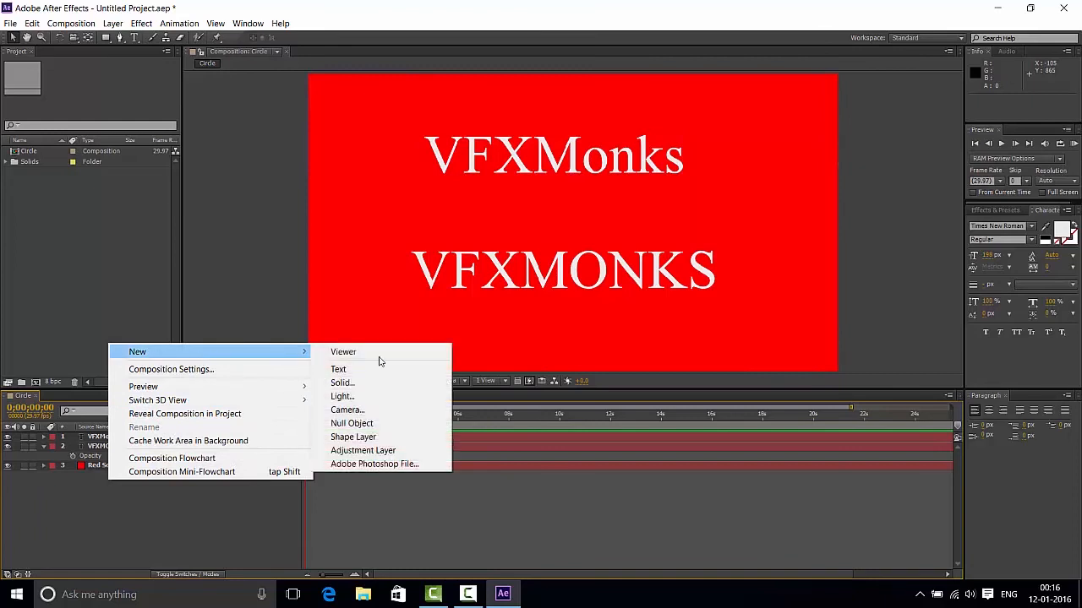
pyautogui.click(353, 437)
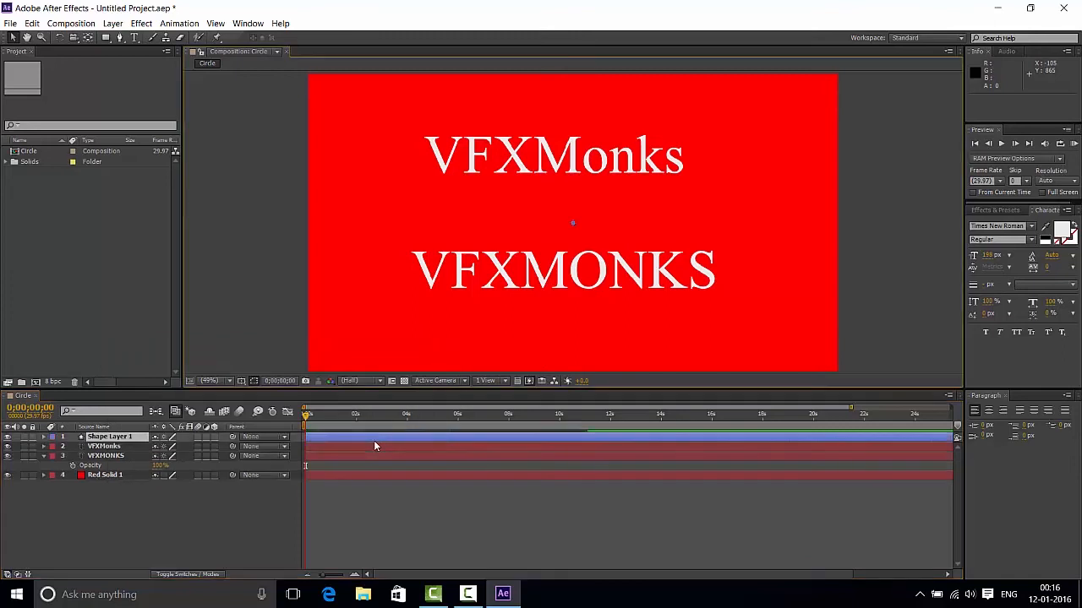
# Draw a rectangle about 1207 by 108 px on the shape layer between the two texts, and move the layer to about (723, 518)
pyautogui.click(108, 438)
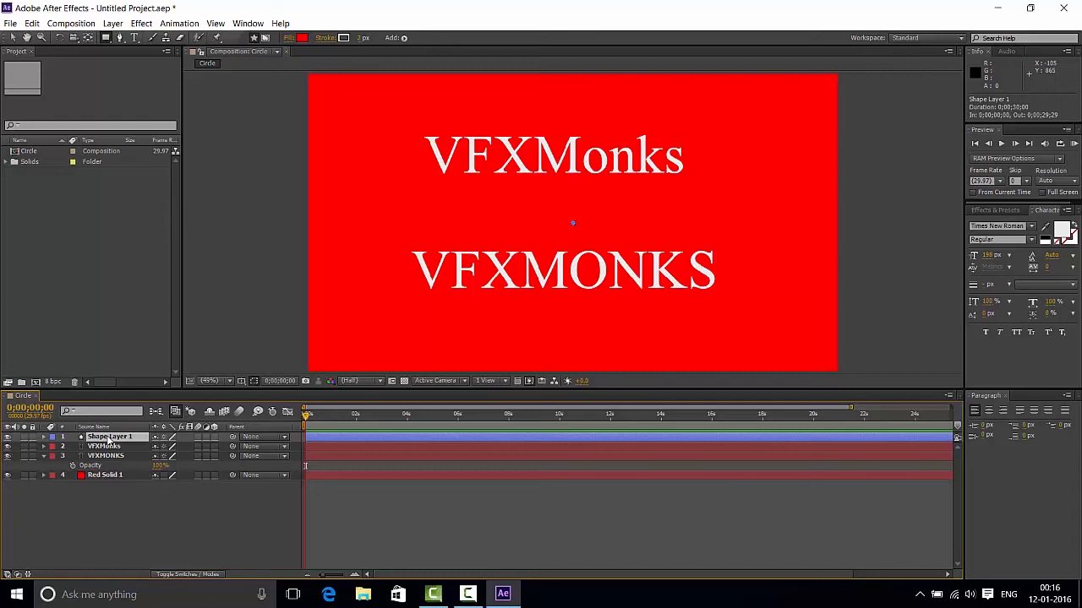
pyautogui.moveTo(108, 439); pyautogui.dragTo(46, 441)
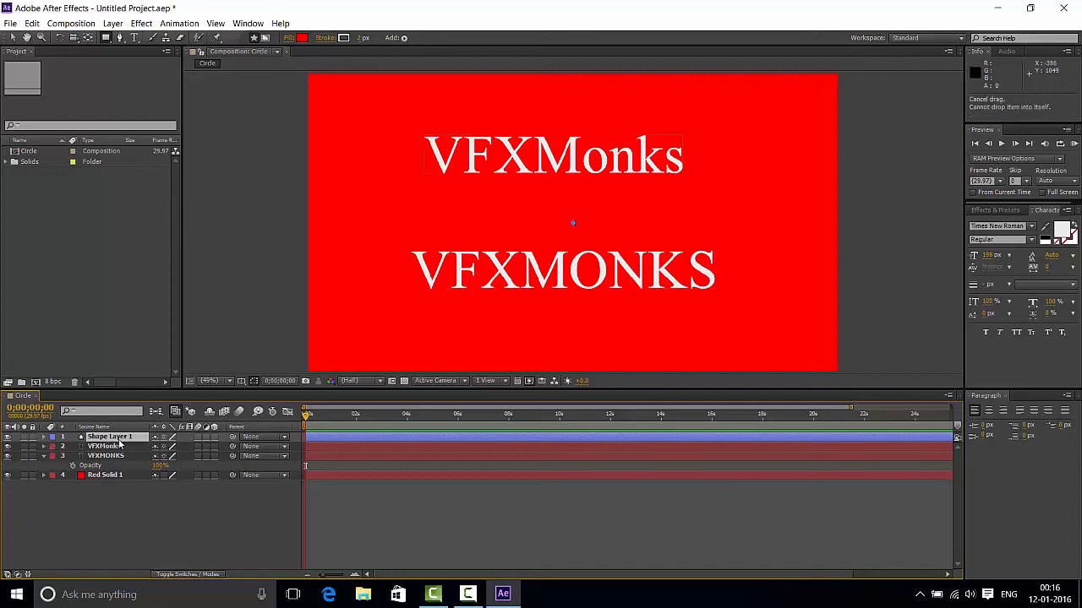
pyautogui.moveTo(436, 226); pyautogui.dragTo(769, 197)
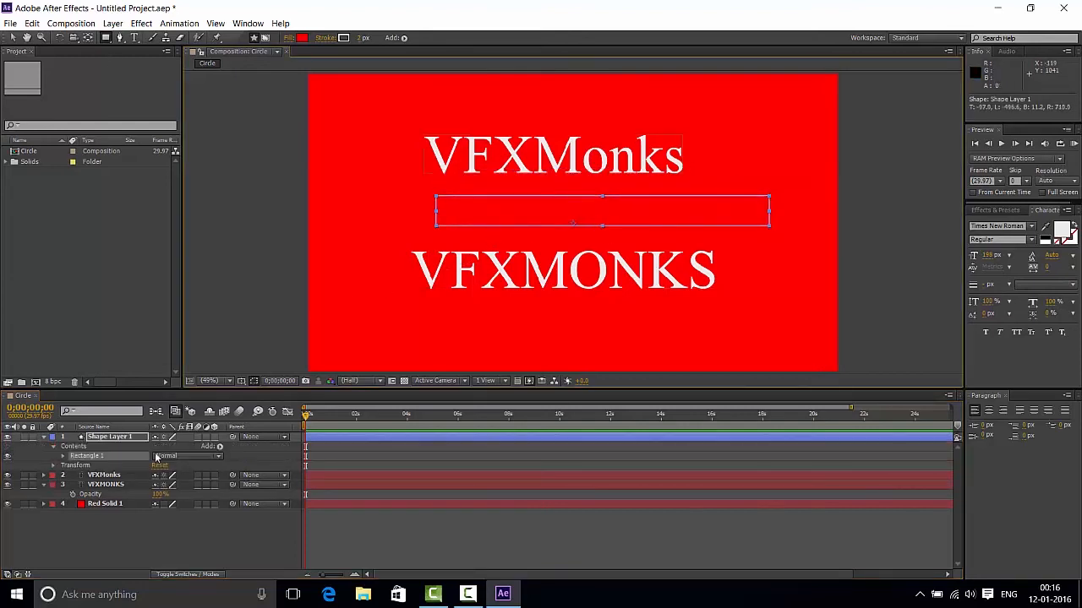
pyautogui.click(104, 439)
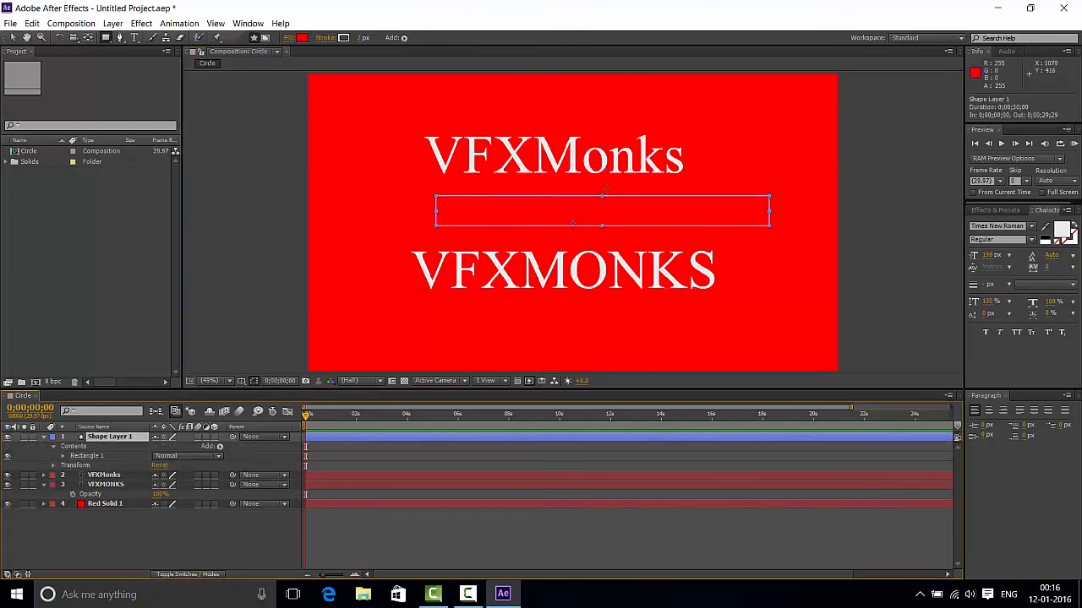
pyautogui.moveTo(601, 208); pyautogui.dragTo(660, 289)
pyautogui.moveTo(618, 326); pyautogui.dragTo(470, 220)
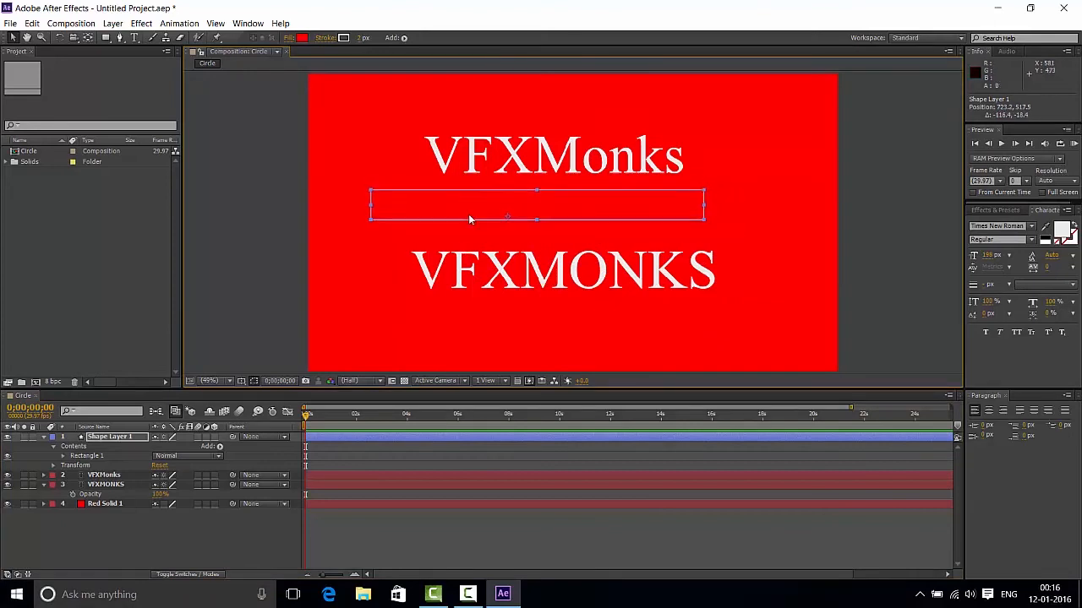
# Add an adjustment layer at the top of the layer stack and select it
pyautogui.rightClick(123, 547)
pyautogui.moveTo(166, 422)
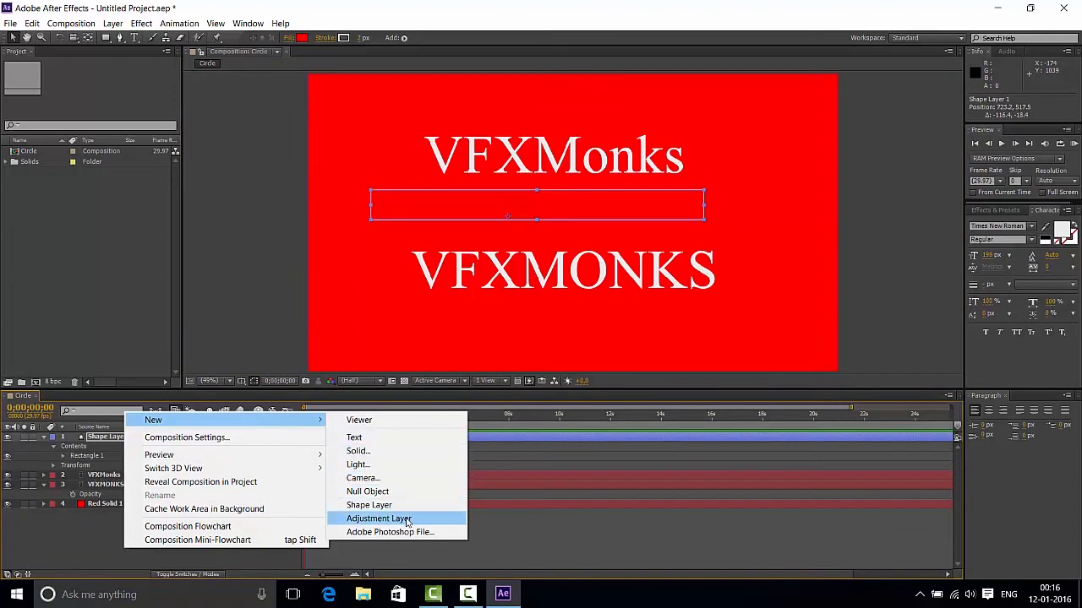
pyautogui.click(379, 518)
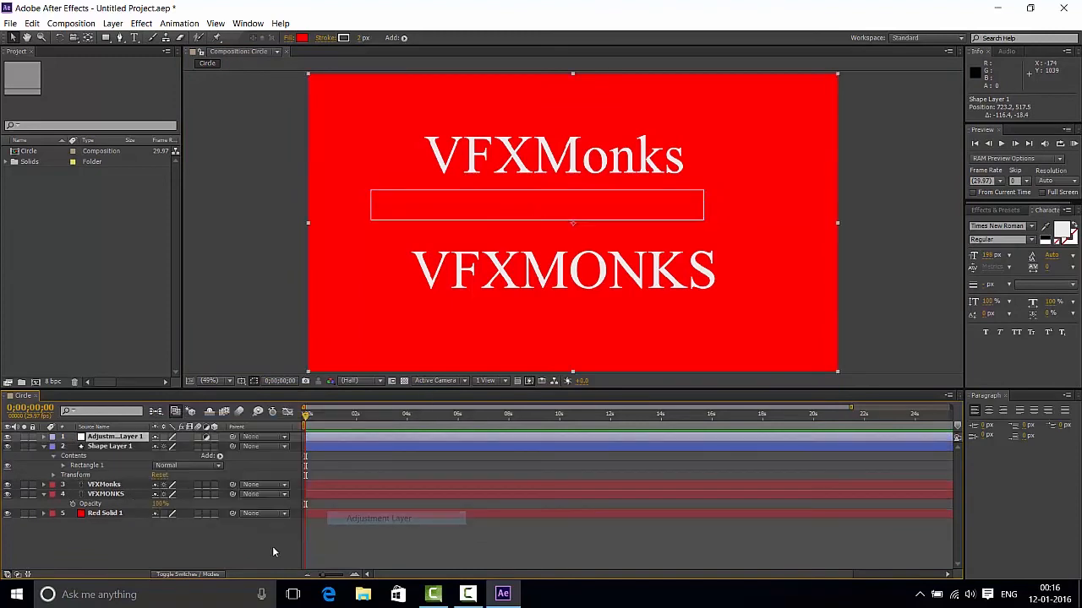
pyautogui.click(118, 439)
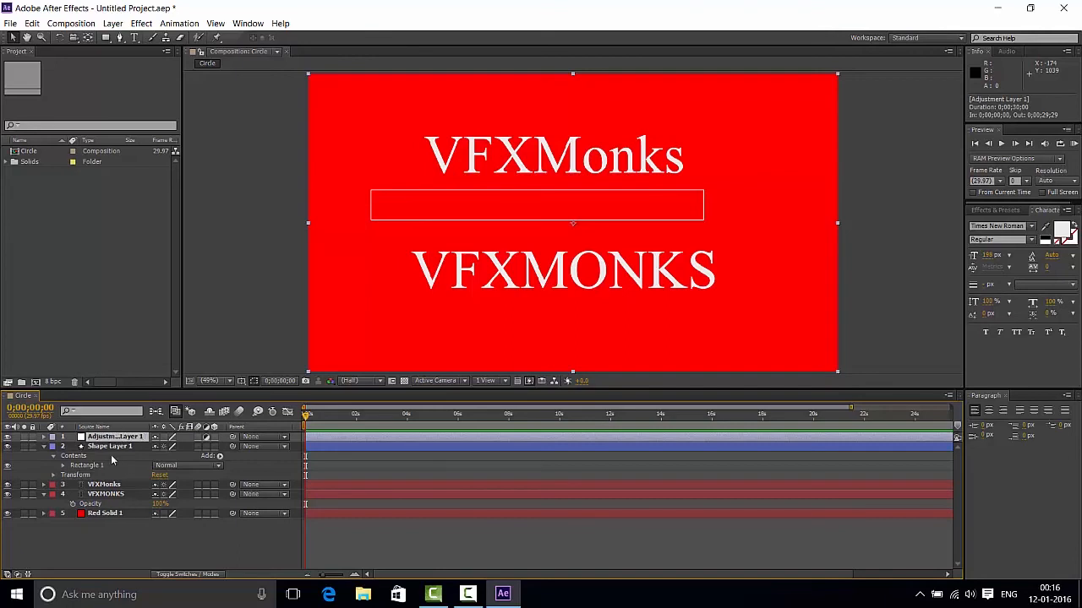
pyautogui.click(123, 530)
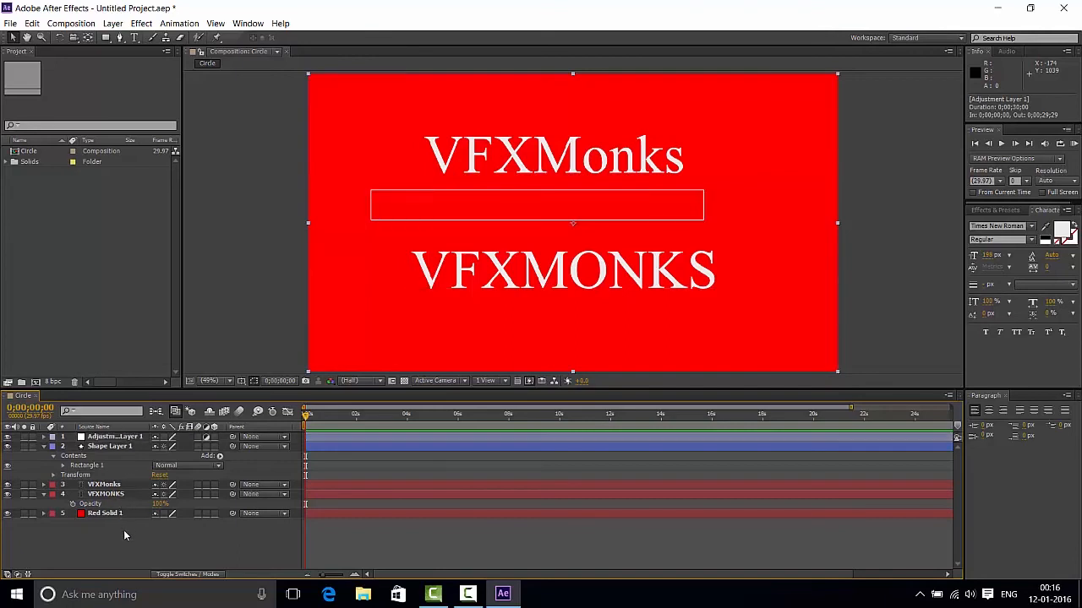
pyautogui.click(126, 438)
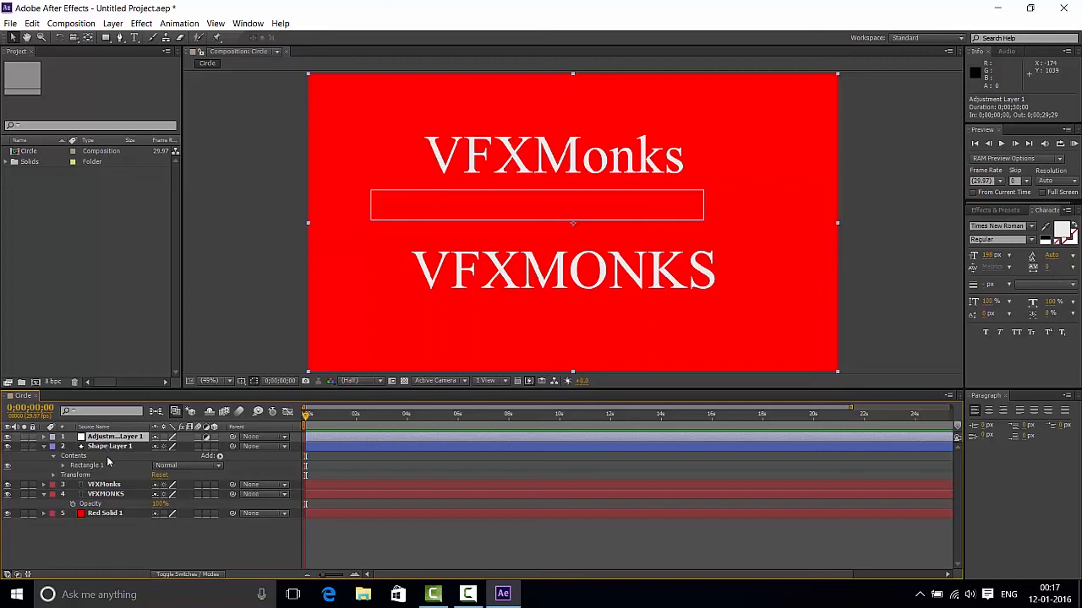
# Search the effects for blur and apply Box Blur to the adjustment layer
pyautogui.moveTo(120, 439)
pyautogui.mouseDown()
pyautogui.moveTo(117, 514)
pyautogui.moveTo(115, 437)
pyautogui.mouseUp()
pyautogui.click(1014, 210)
pyautogui.click(1017, 223)
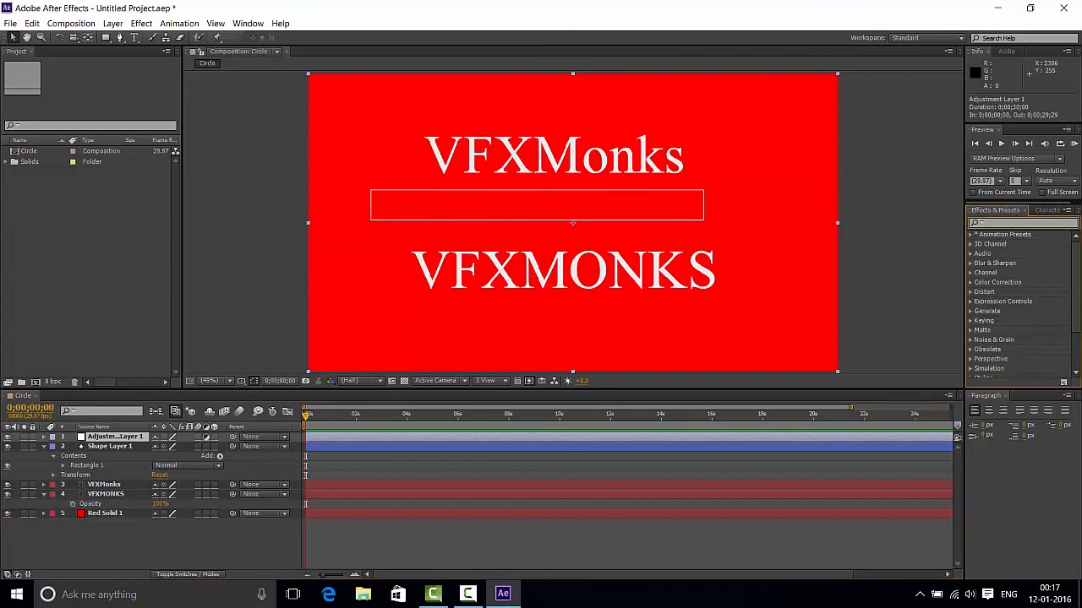
pyautogui.write('ur')
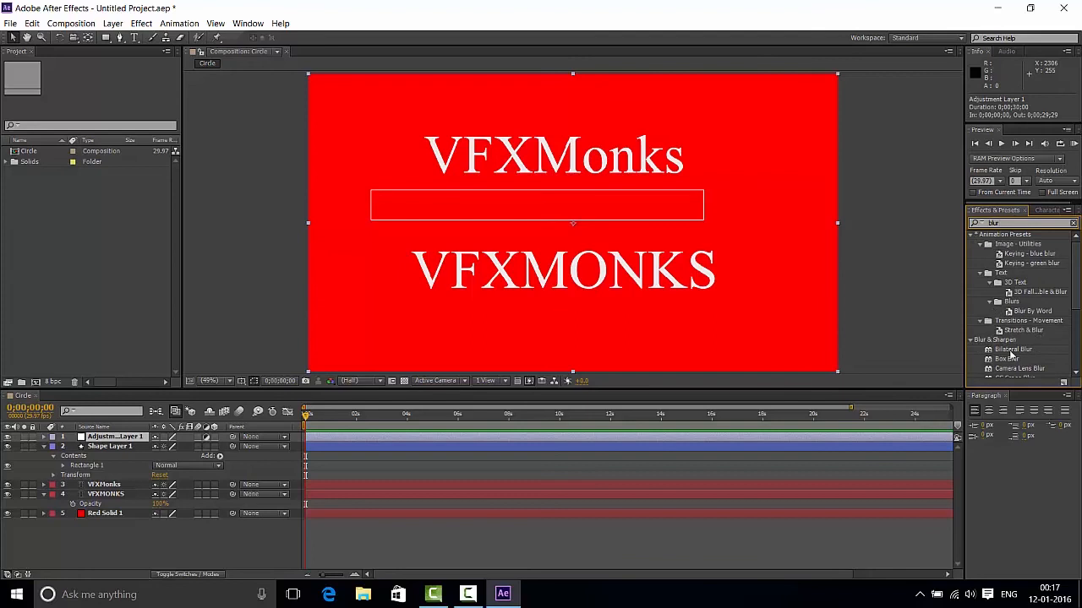
pyautogui.moveTo(1007, 359); pyautogui.dragTo(437, 180)
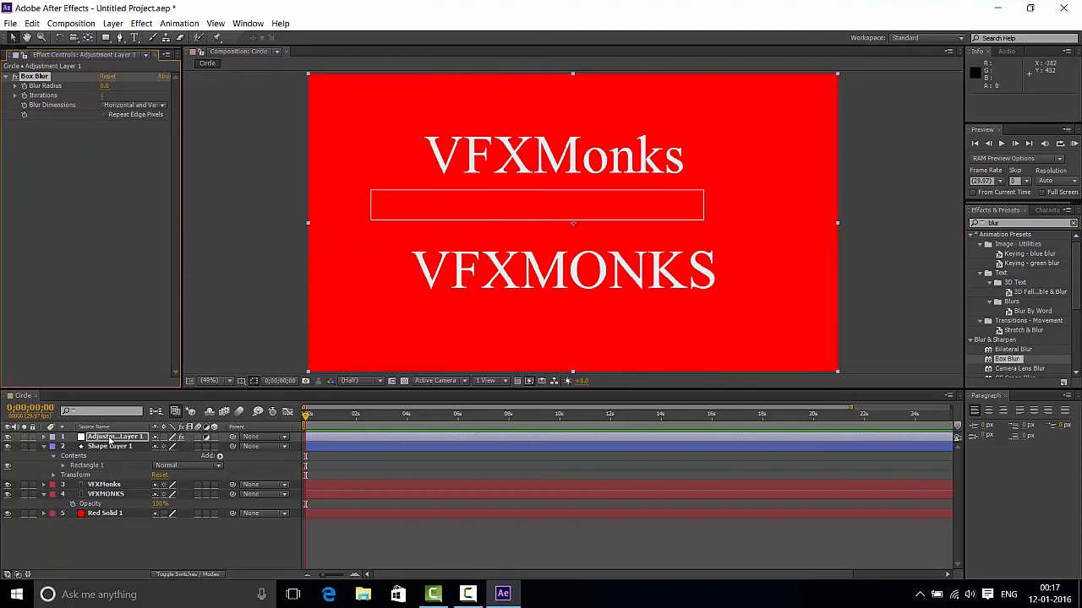
# Set the Box Blur radius to 48, and move the adjustment layer between the VFXMonks and VFXMONKS text layers
pyautogui.click(111, 437)
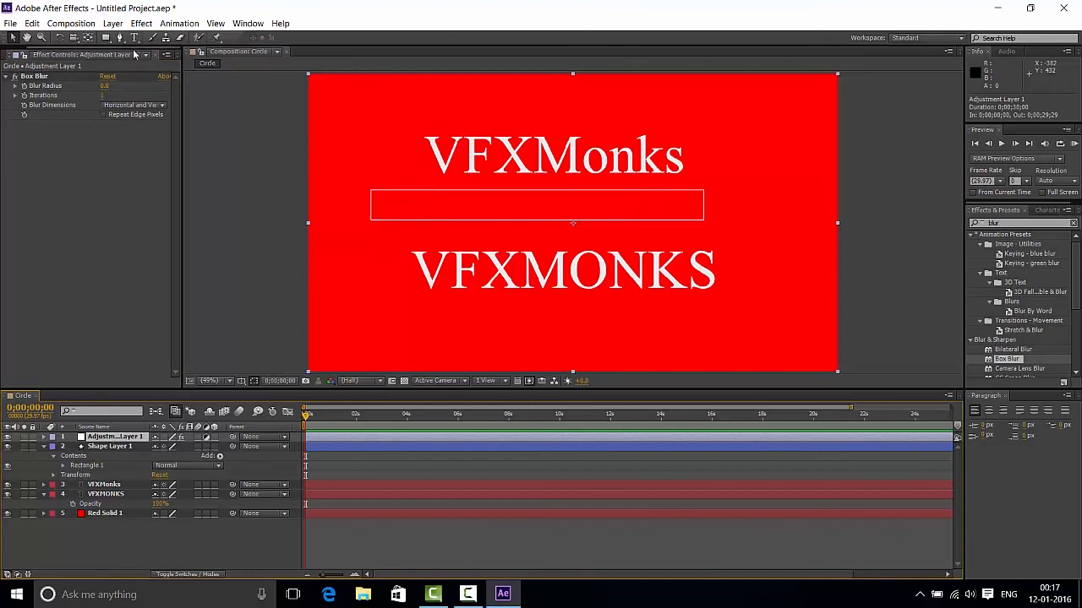
pyautogui.moveTo(111, 86)
pyautogui.mouseDown()
pyautogui.moveTo(161, 86)
pyautogui.moveTo(120, 85)
pyautogui.mouseUp()
pyautogui.moveTo(109, 437); pyautogui.dragTo(109, 494)
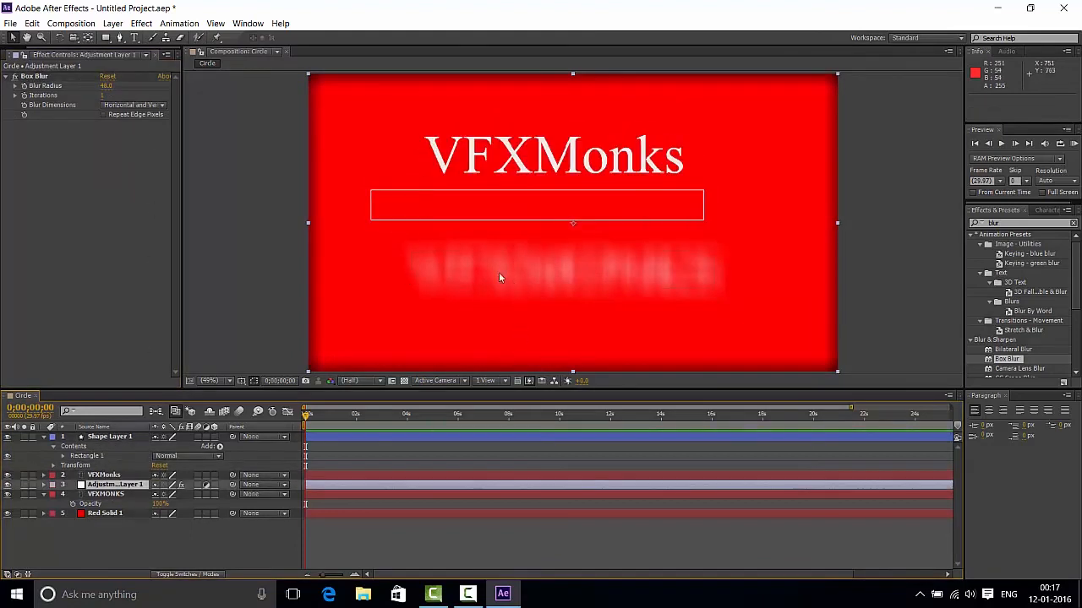
# Try placing Red Solid 1 directly above the adjustment layer, and undo the reordering
pyautogui.click(125, 513)
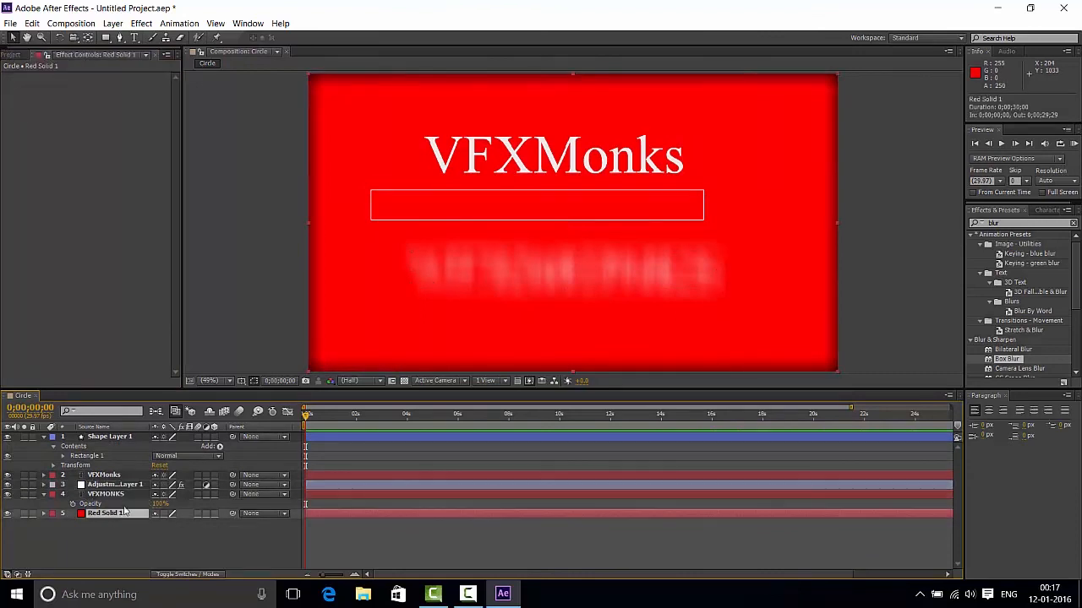
pyautogui.moveTo(121, 513); pyautogui.dragTo(129, 489)
pyautogui.hotkey('ctrl', 'z')
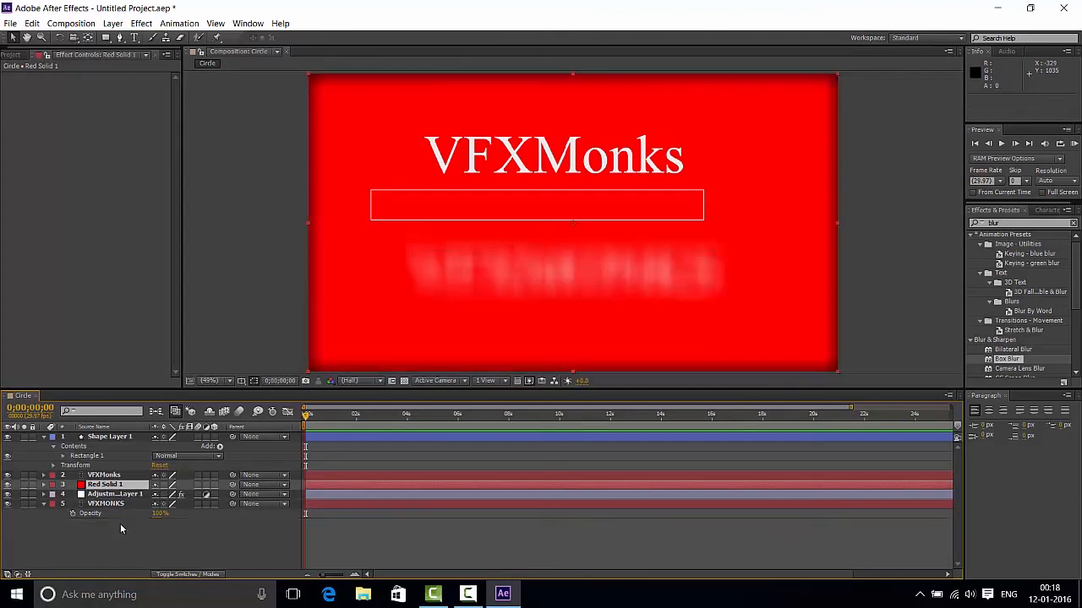
# Turn off the adjustment layer switch on the blurred adjustment layer between the two text layers, and delete that layer
pyautogui.click(119, 497)
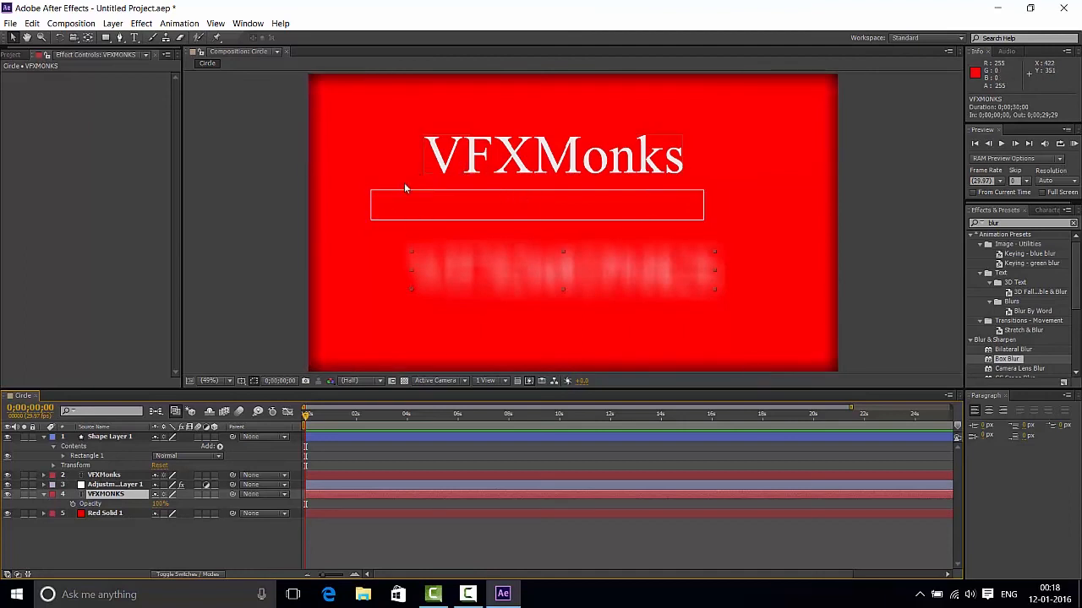
pyautogui.click(92, 476)
pyautogui.click(110, 437)
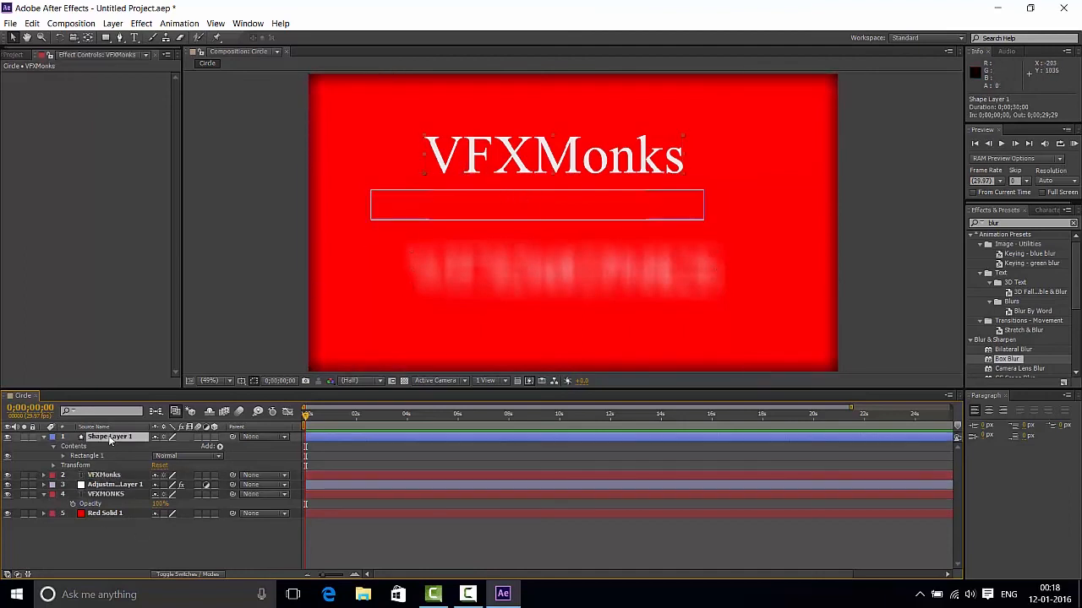
pyautogui.click(143, 486)
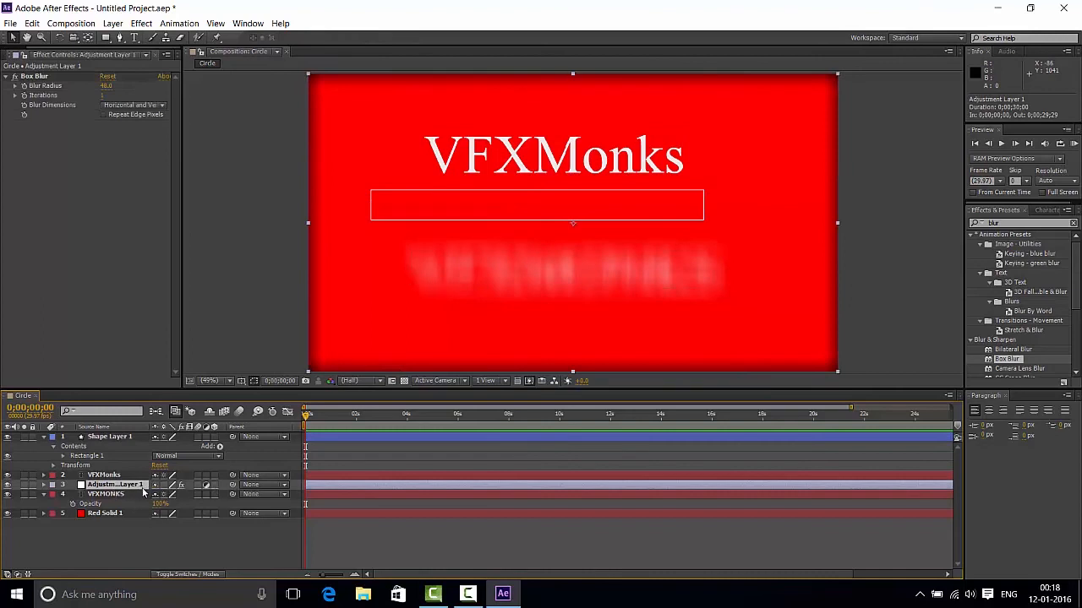
pyautogui.click(209, 488)
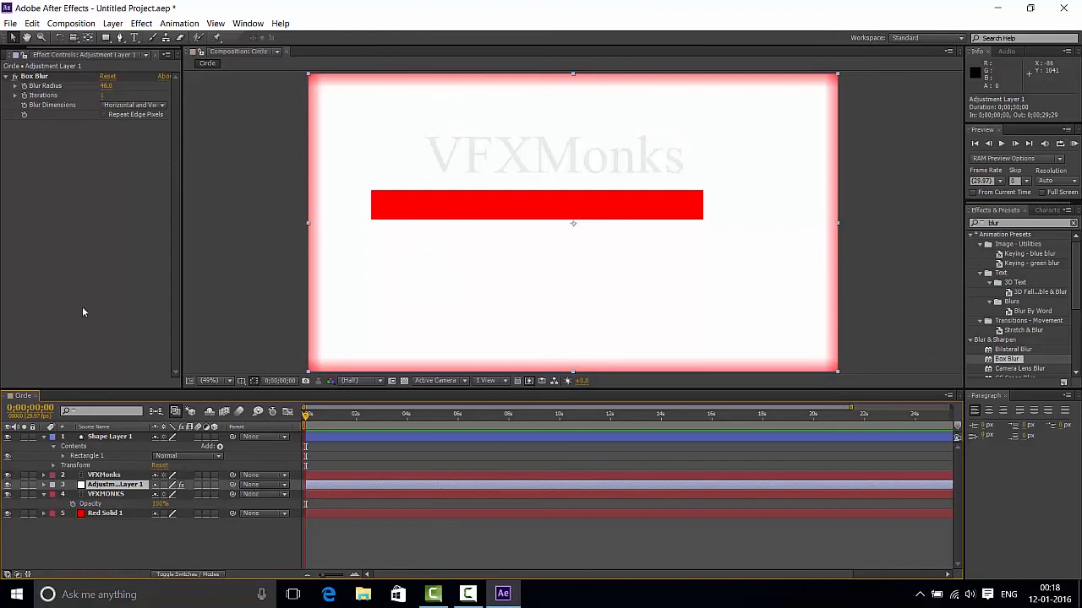
pyautogui.press('Delete')
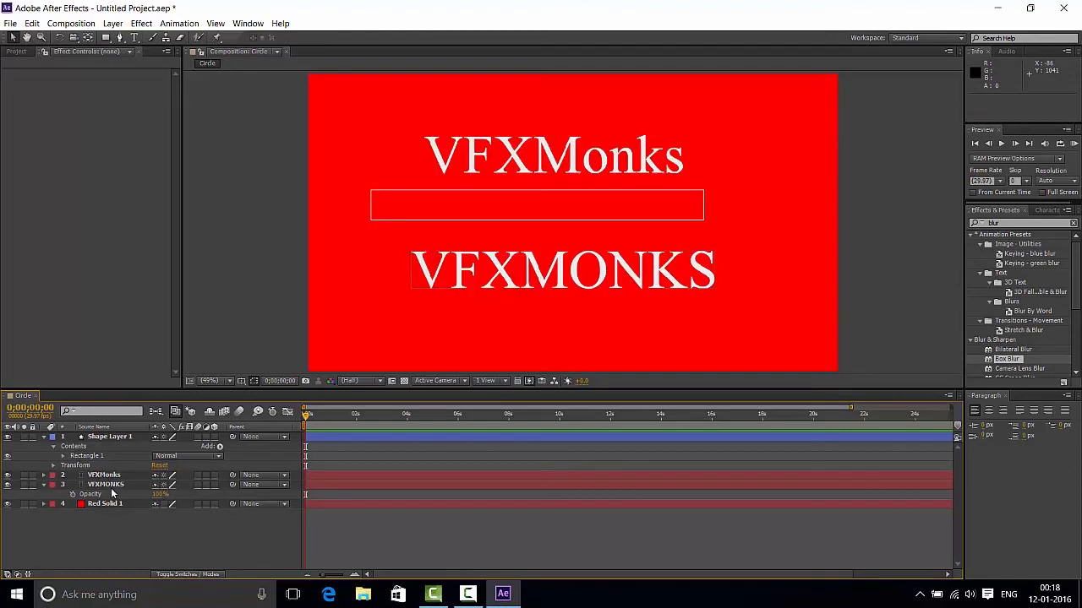
pyautogui.click(97, 477)
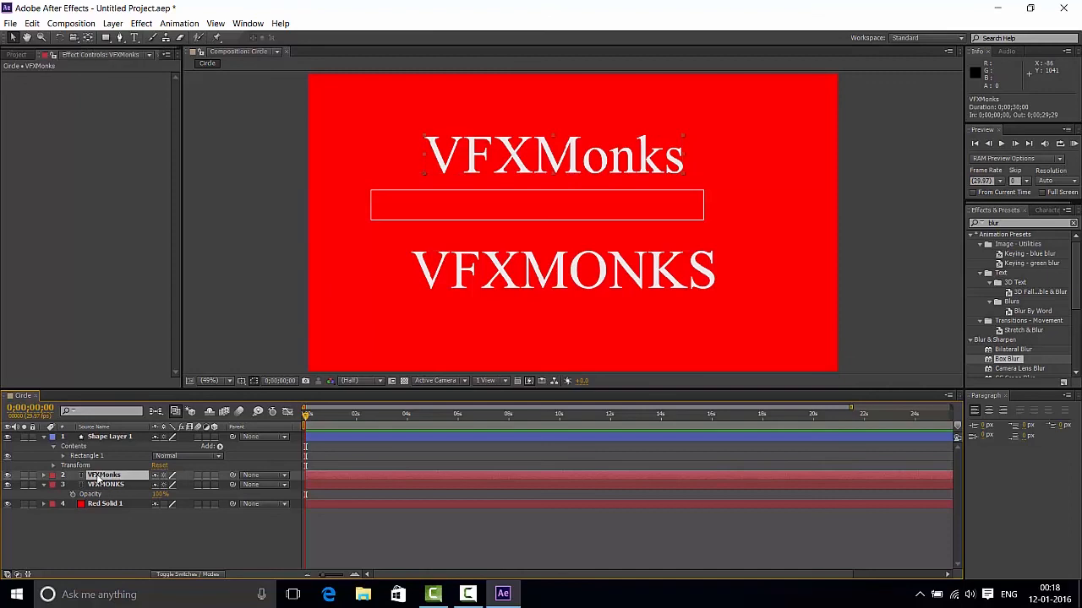
pyautogui.click(110, 504)
pyautogui.rightClick(125, 535)
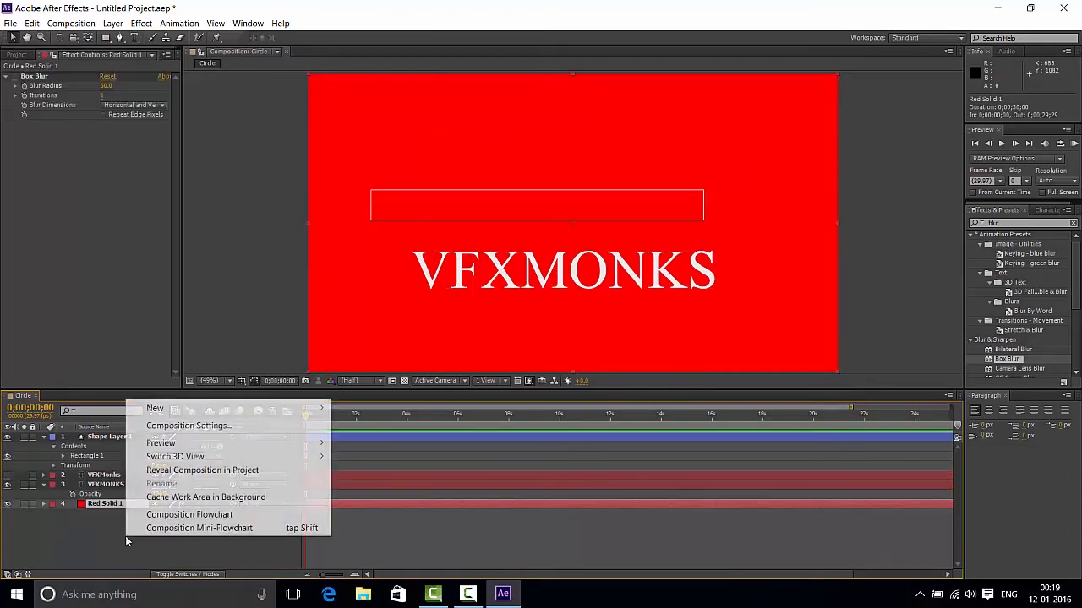
pyautogui.moveTo(198, 408)
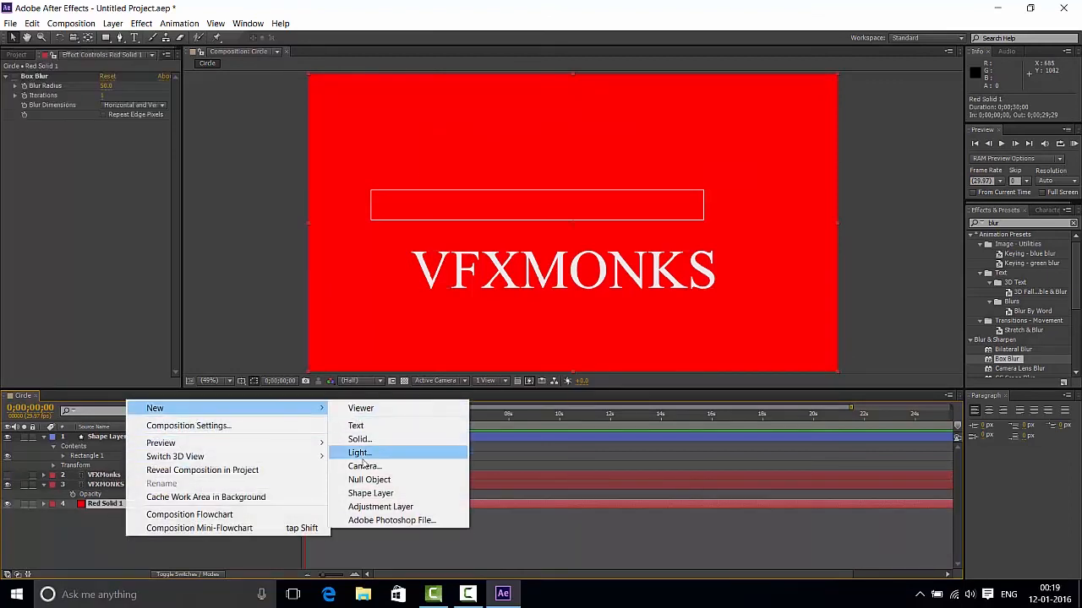
pyautogui.click(378, 521)
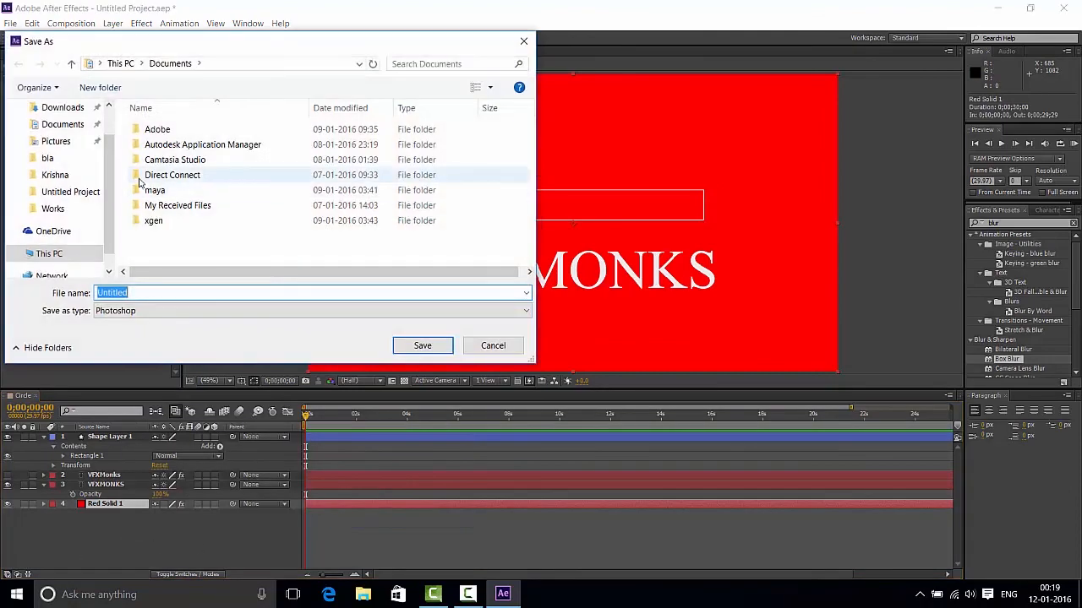
pyautogui.click(494, 345)
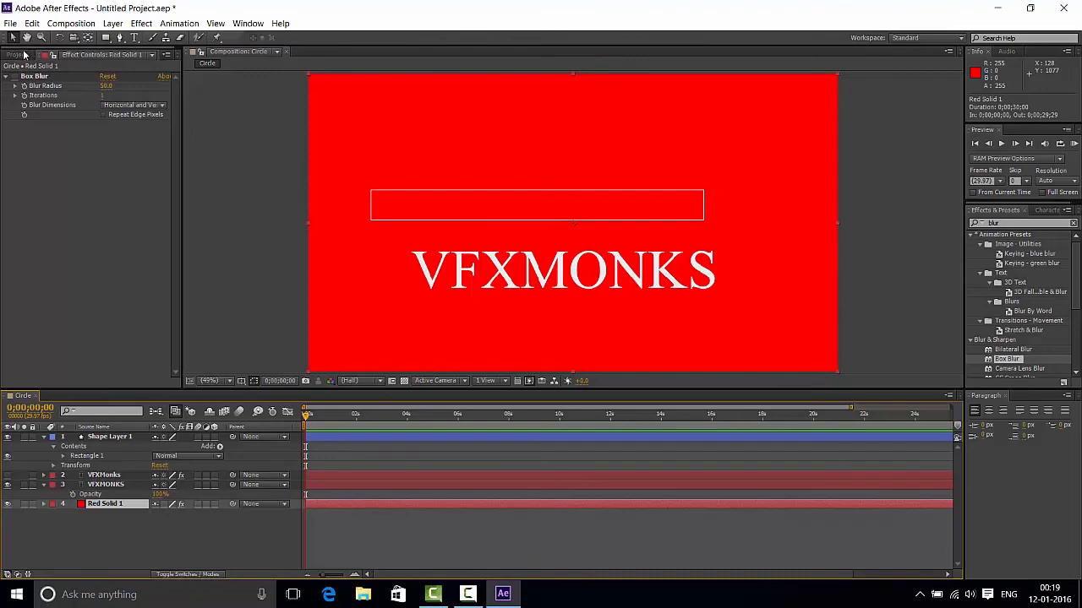
# Browse the Desktop for footage to import into the project, and cancel the import
pyautogui.click(19, 54)
pyautogui.doubleClick(50, 222)
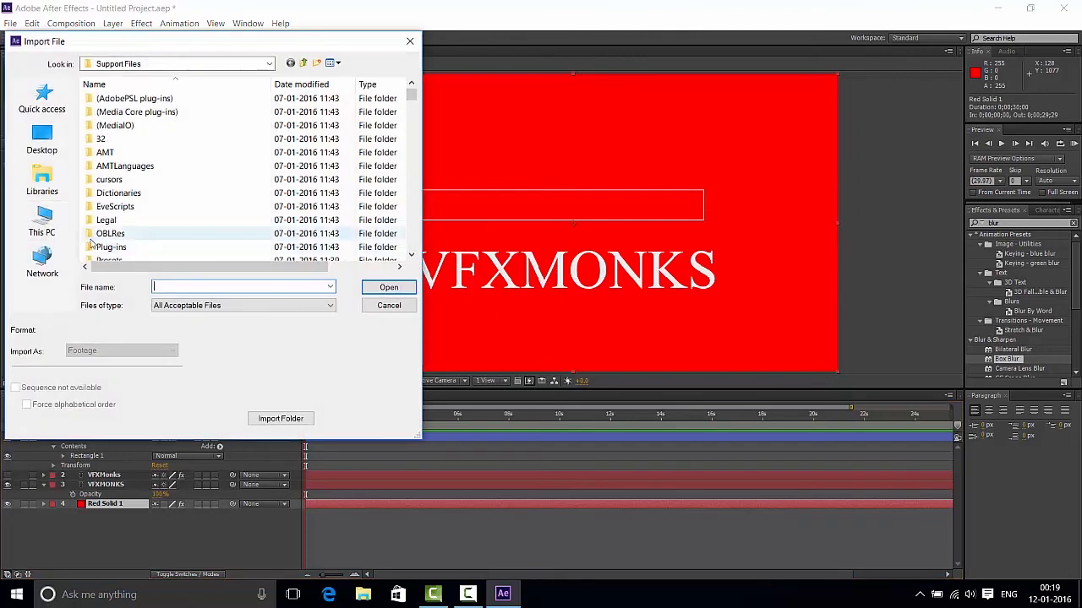
pyautogui.scroll(-2, 144, 201)
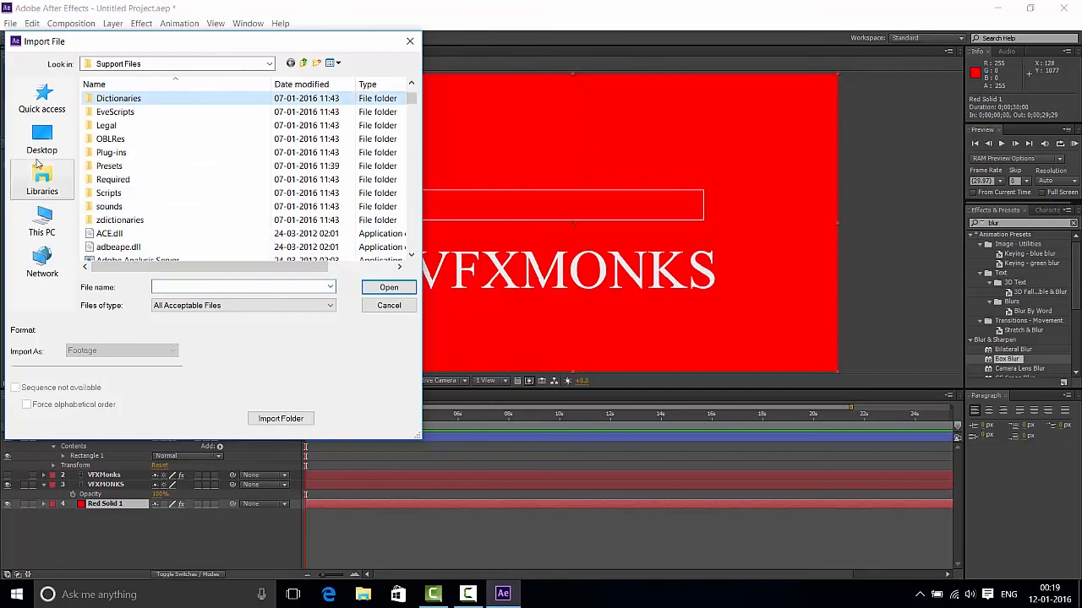
pyautogui.click(43, 137)
pyautogui.scroll(-1, 178, 211)
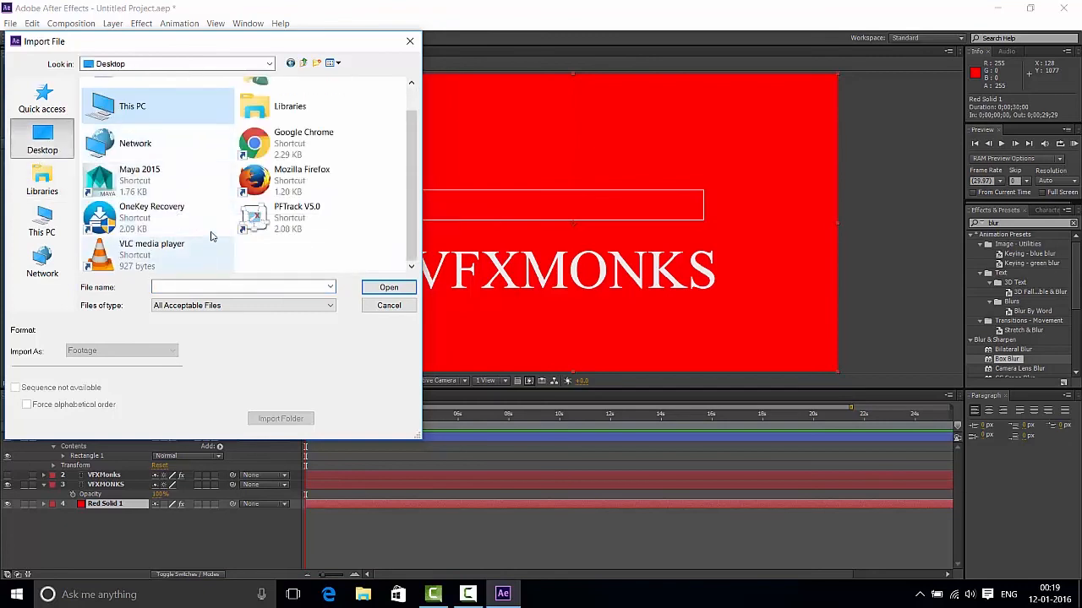
pyautogui.scroll(1, 211, 241)
pyautogui.press('Escape')
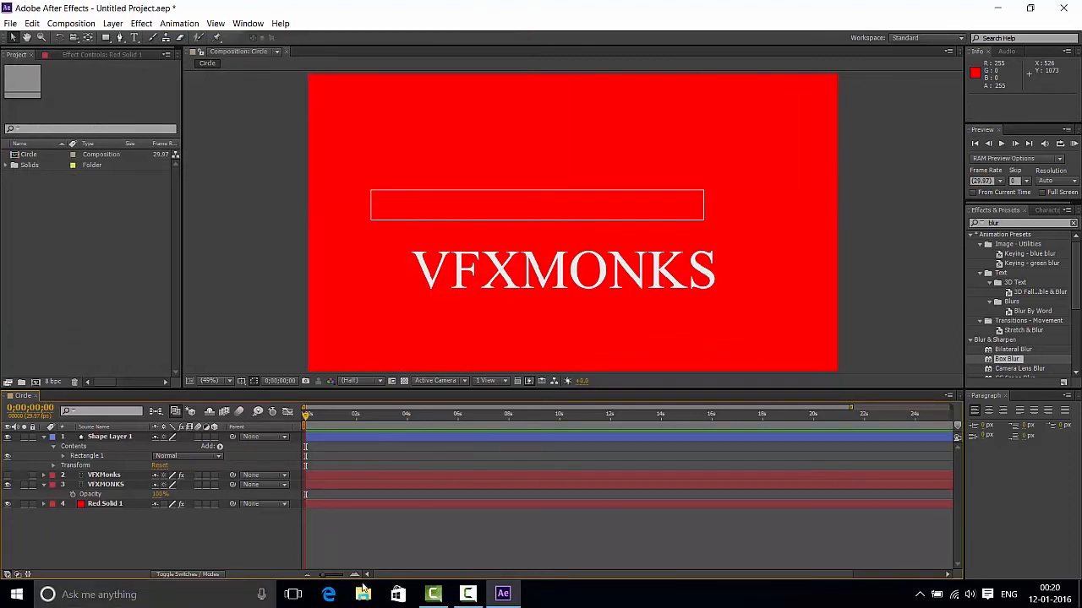
pyautogui.moveTo(432, 596)
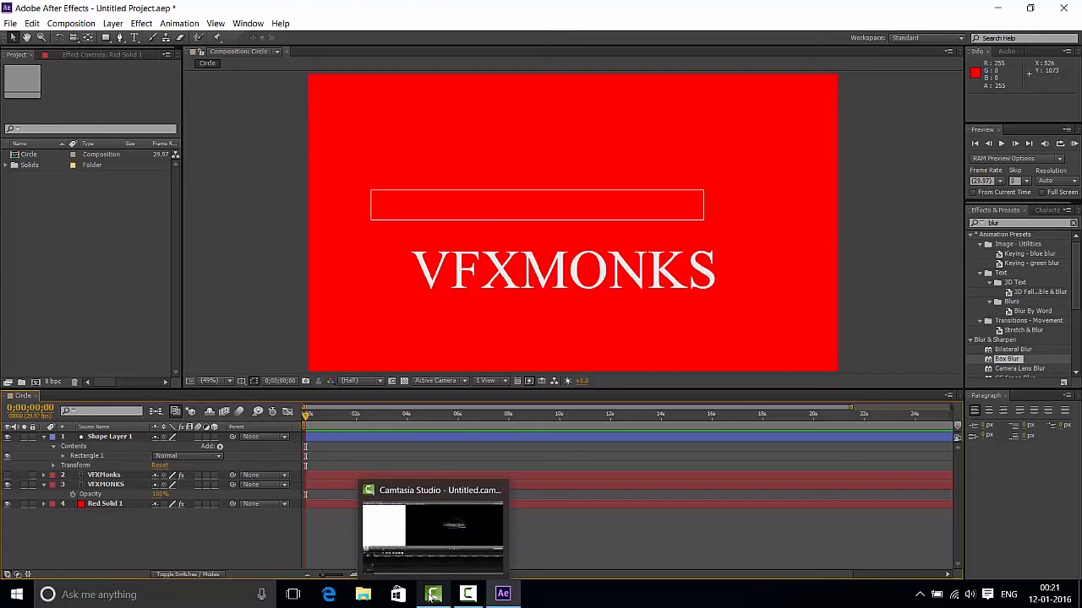
pyautogui.moveTo(470, 600)
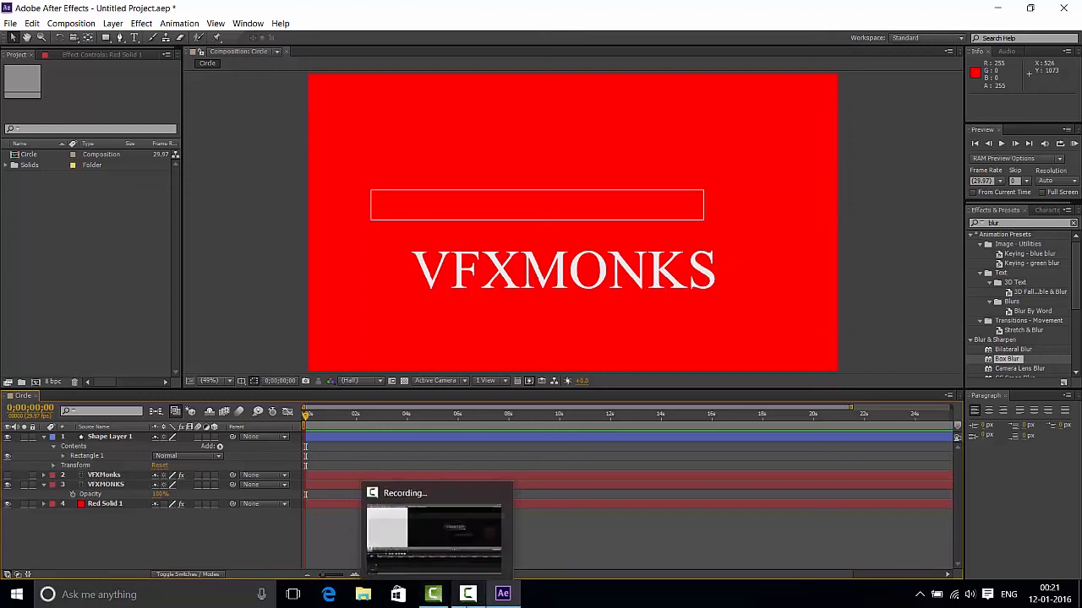
pyautogui.click(469, 597)
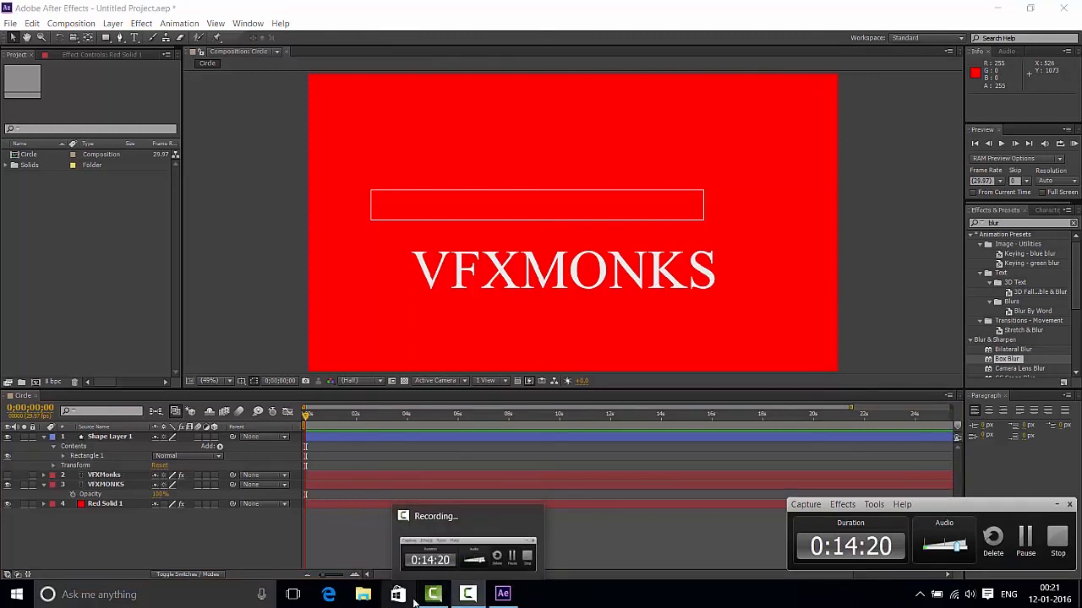
pyautogui.moveTo(447, 606)
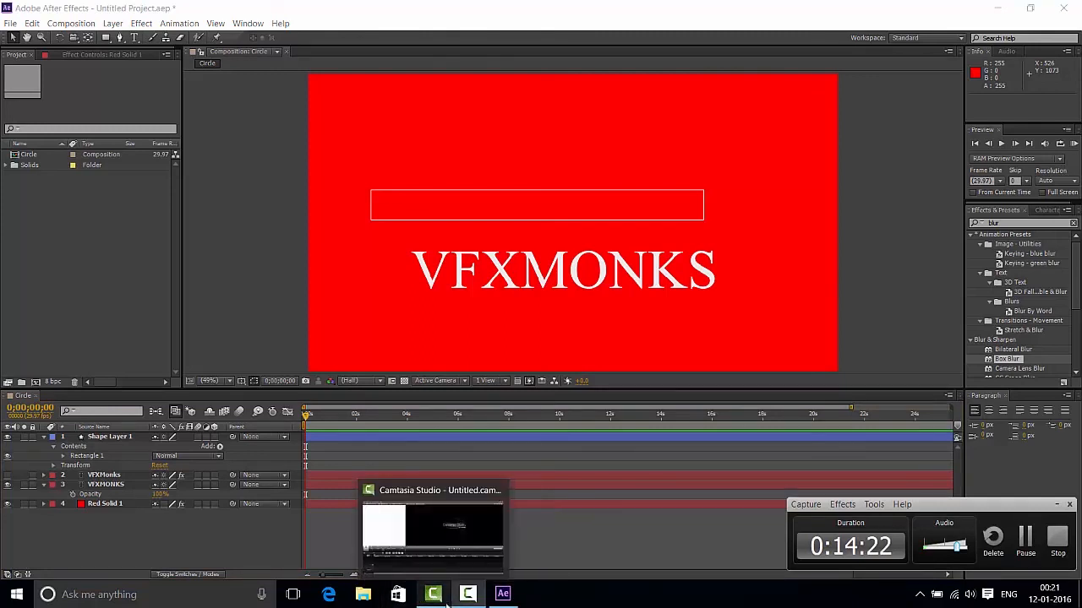